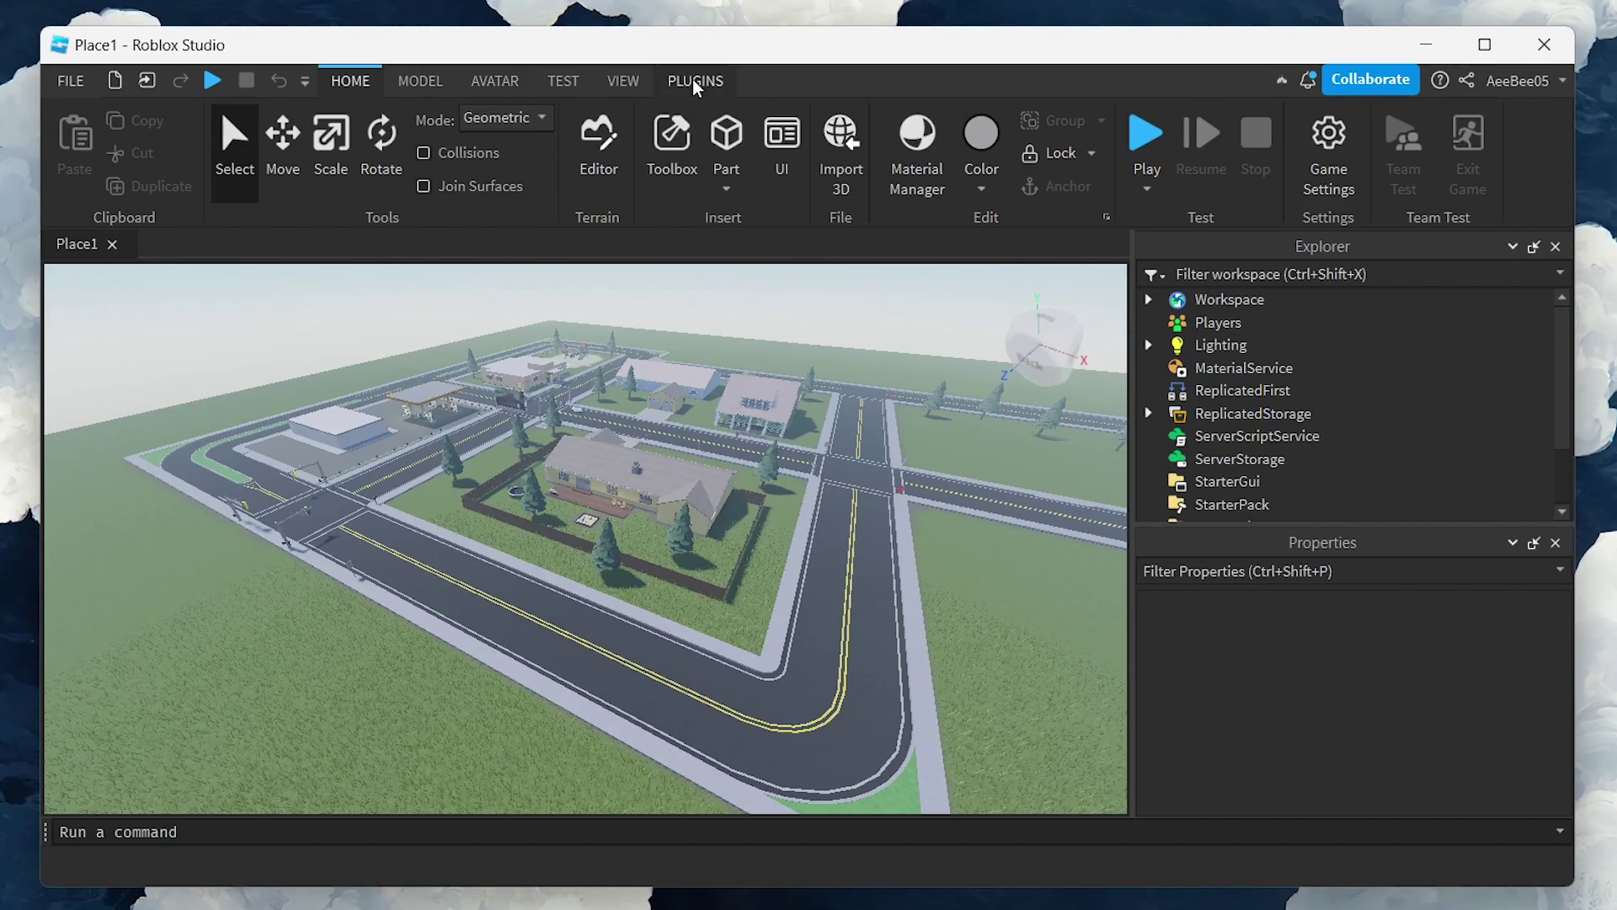
# Open the plugin manager, start finding a new plugin to add, and close the manager
pyautogui.click(696, 81)
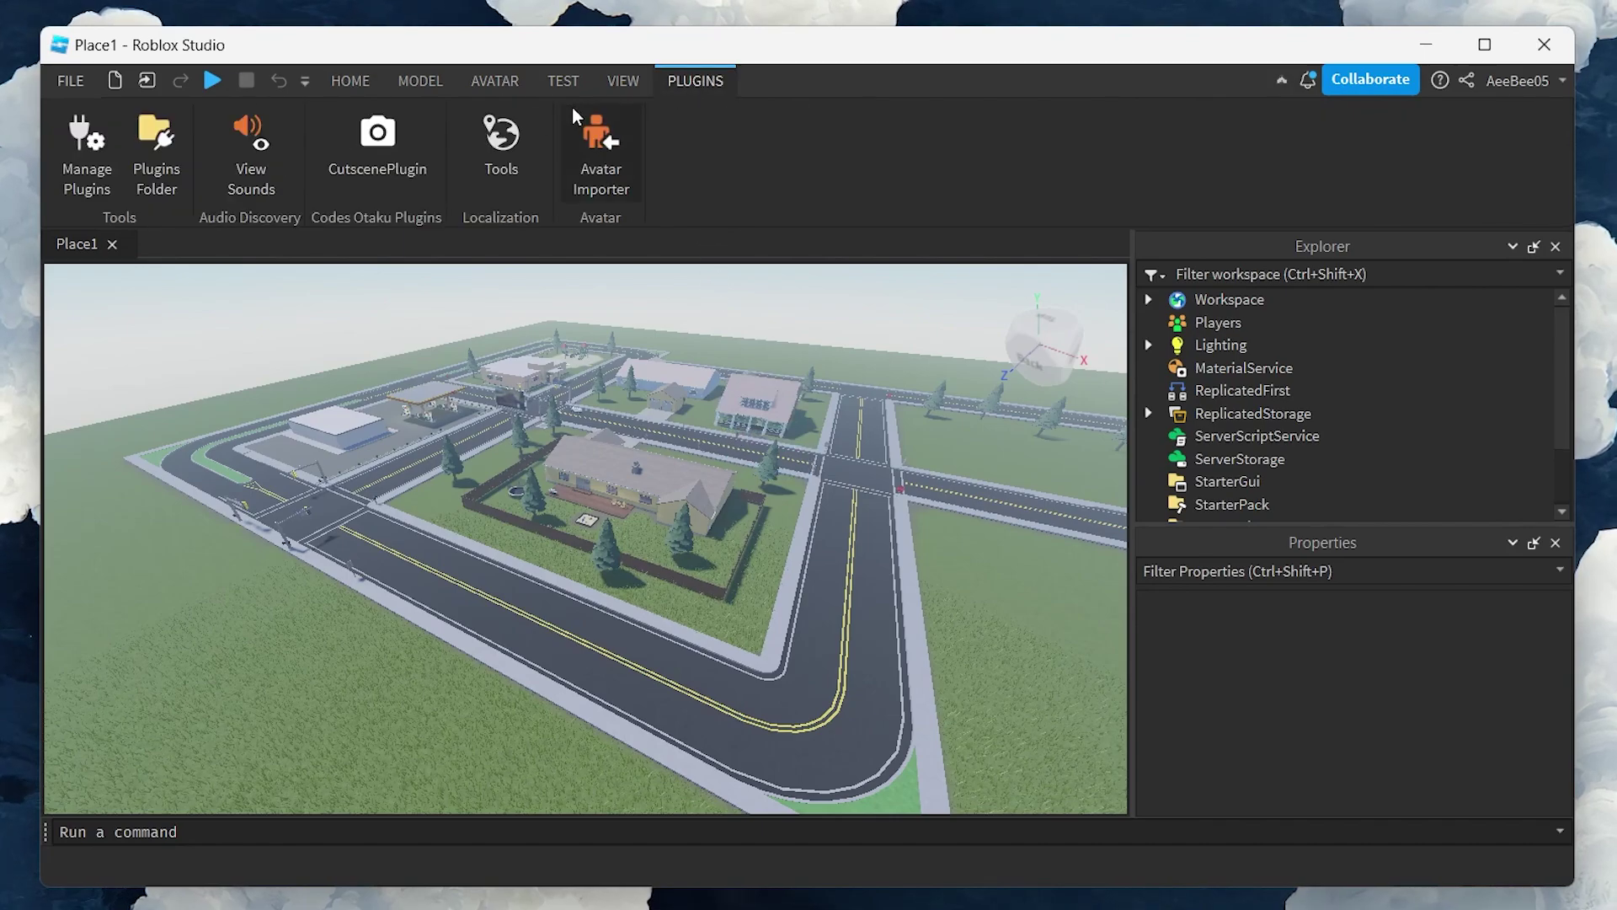
pyautogui.click(87, 156)
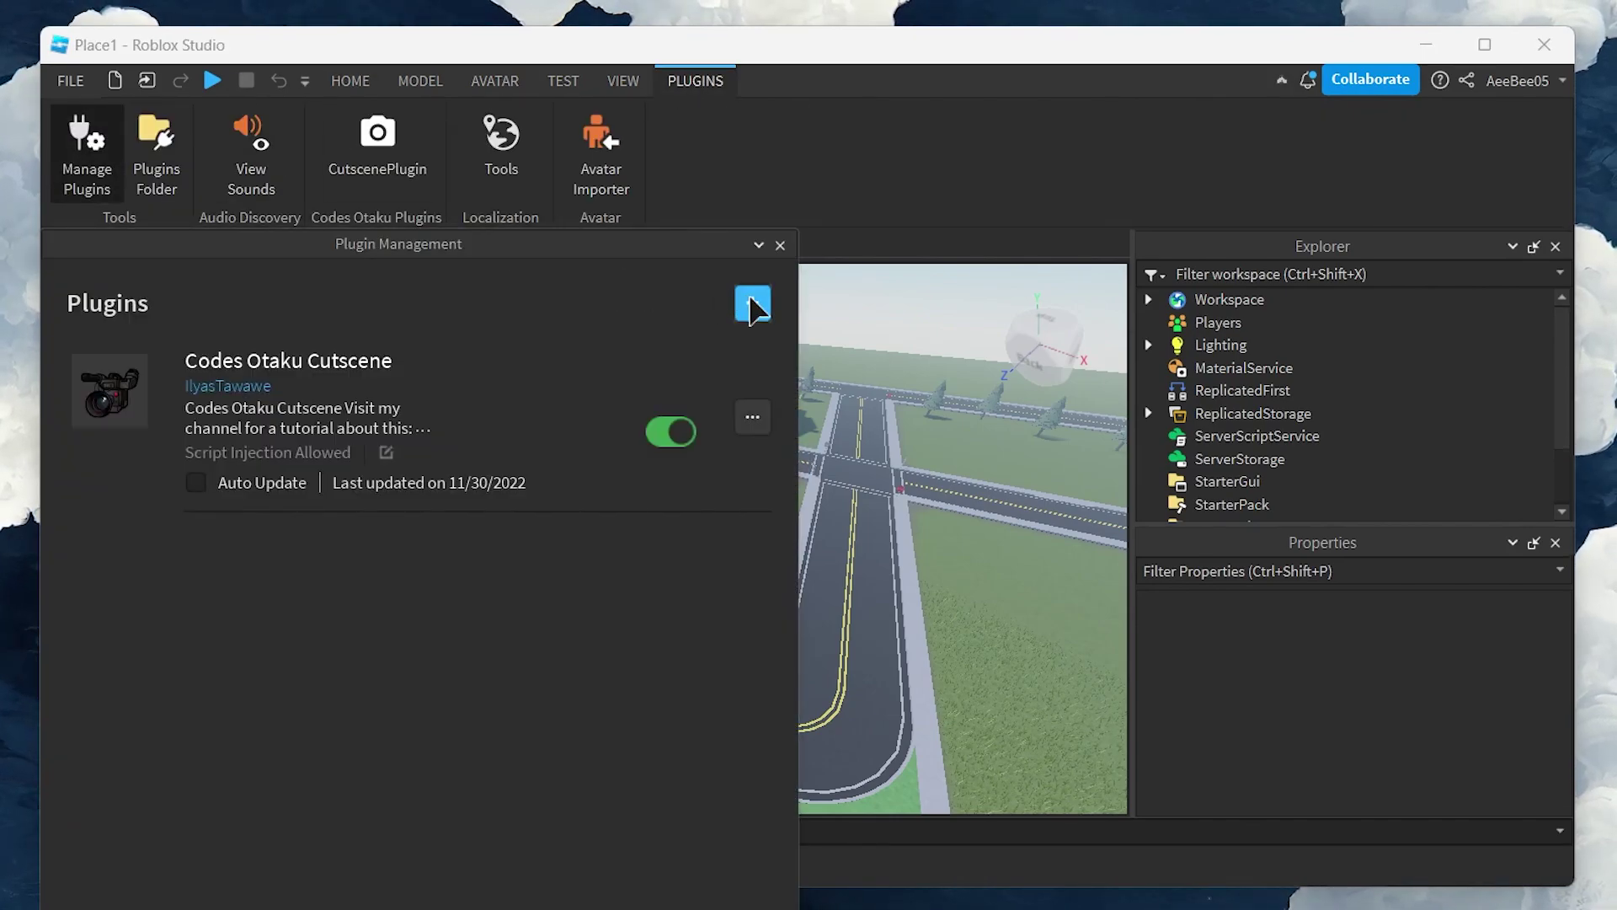
pyautogui.click(779, 246)
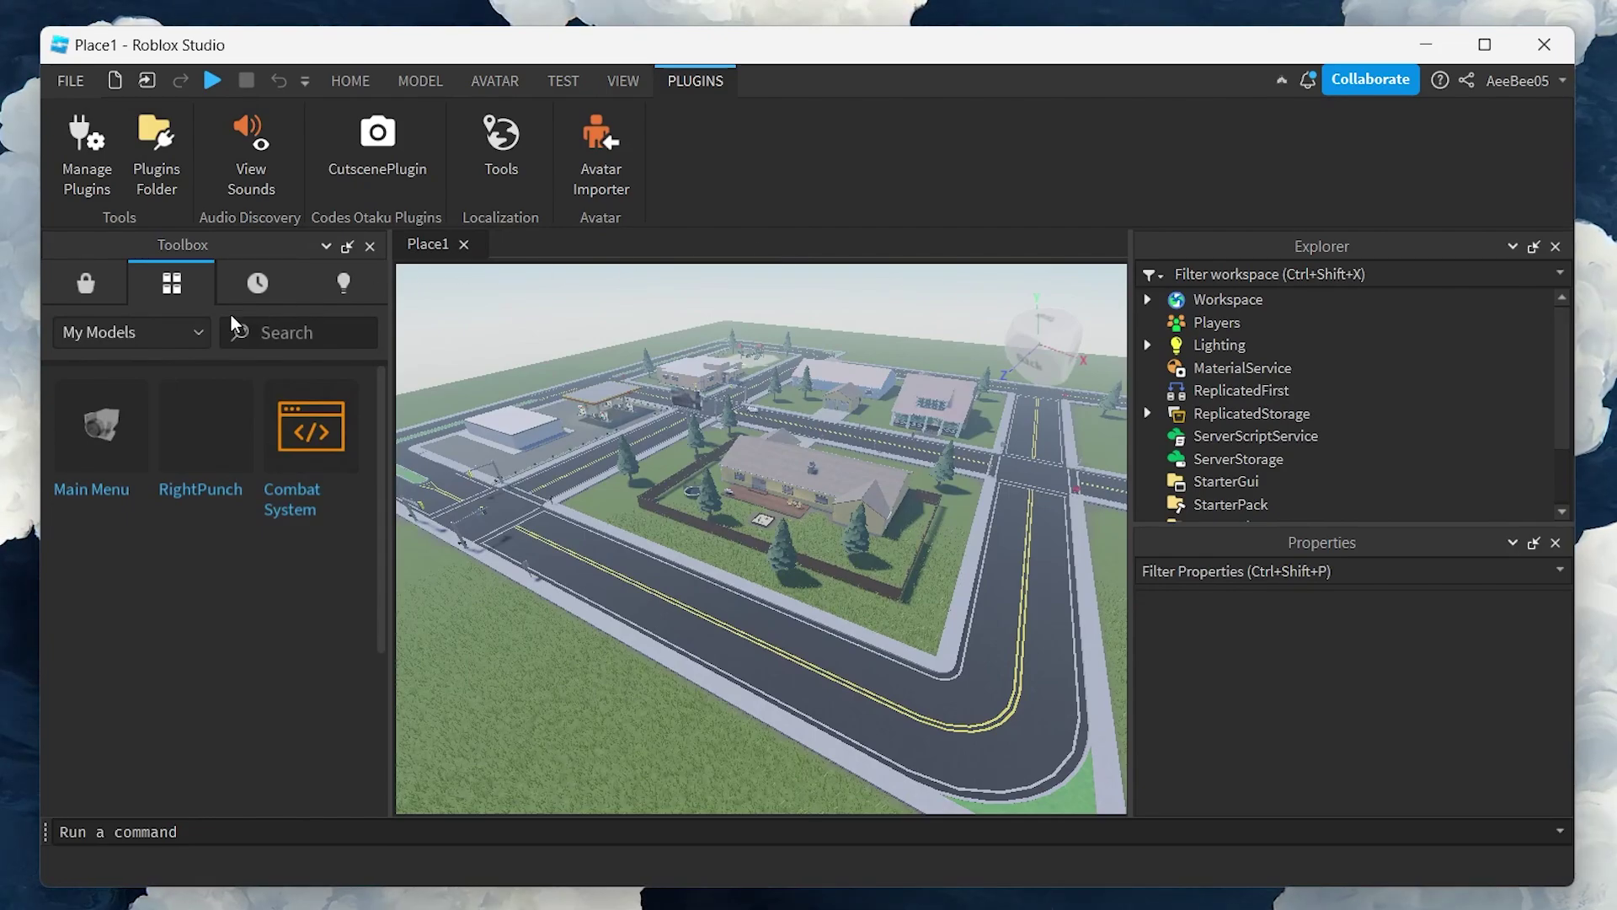
# Switch the Toolbox to the Creator Store and browse its Plugins category
pyautogui.click(195, 325)
pyautogui.click(160, 396)
pyautogui.click(108, 286)
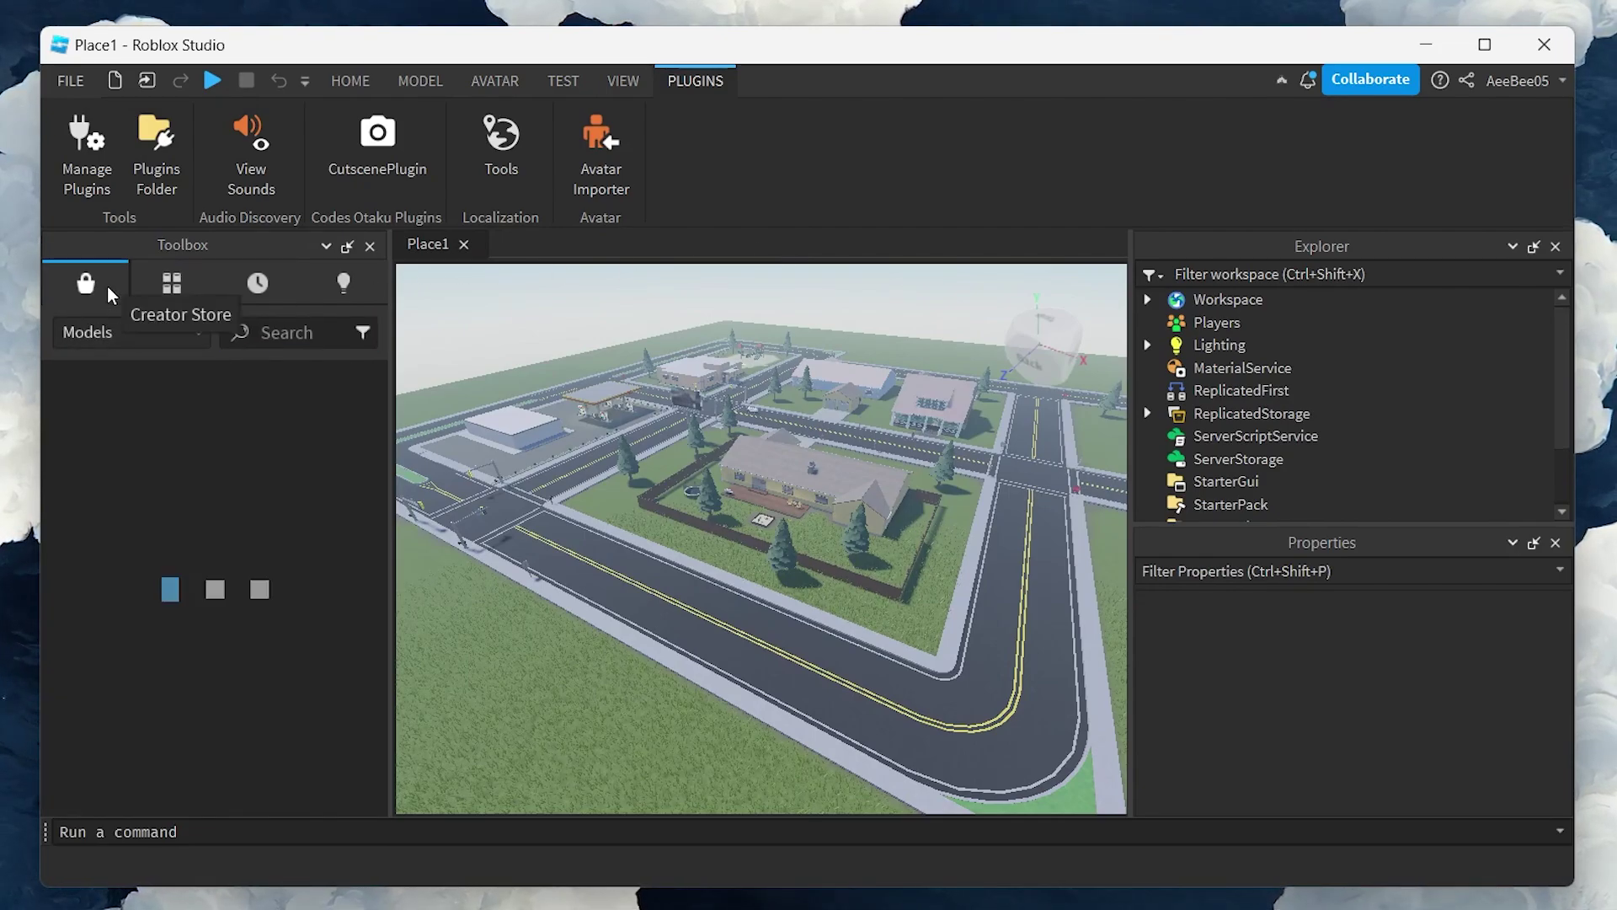
pyautogui.click(168, 329)
pyautogui.click(93, 397)
# Search the plugins for "codes otaku cutscene" and open the Codes Otaku Cutscene plugin with the camera thumbnail
pyautogui.click(286, 337)
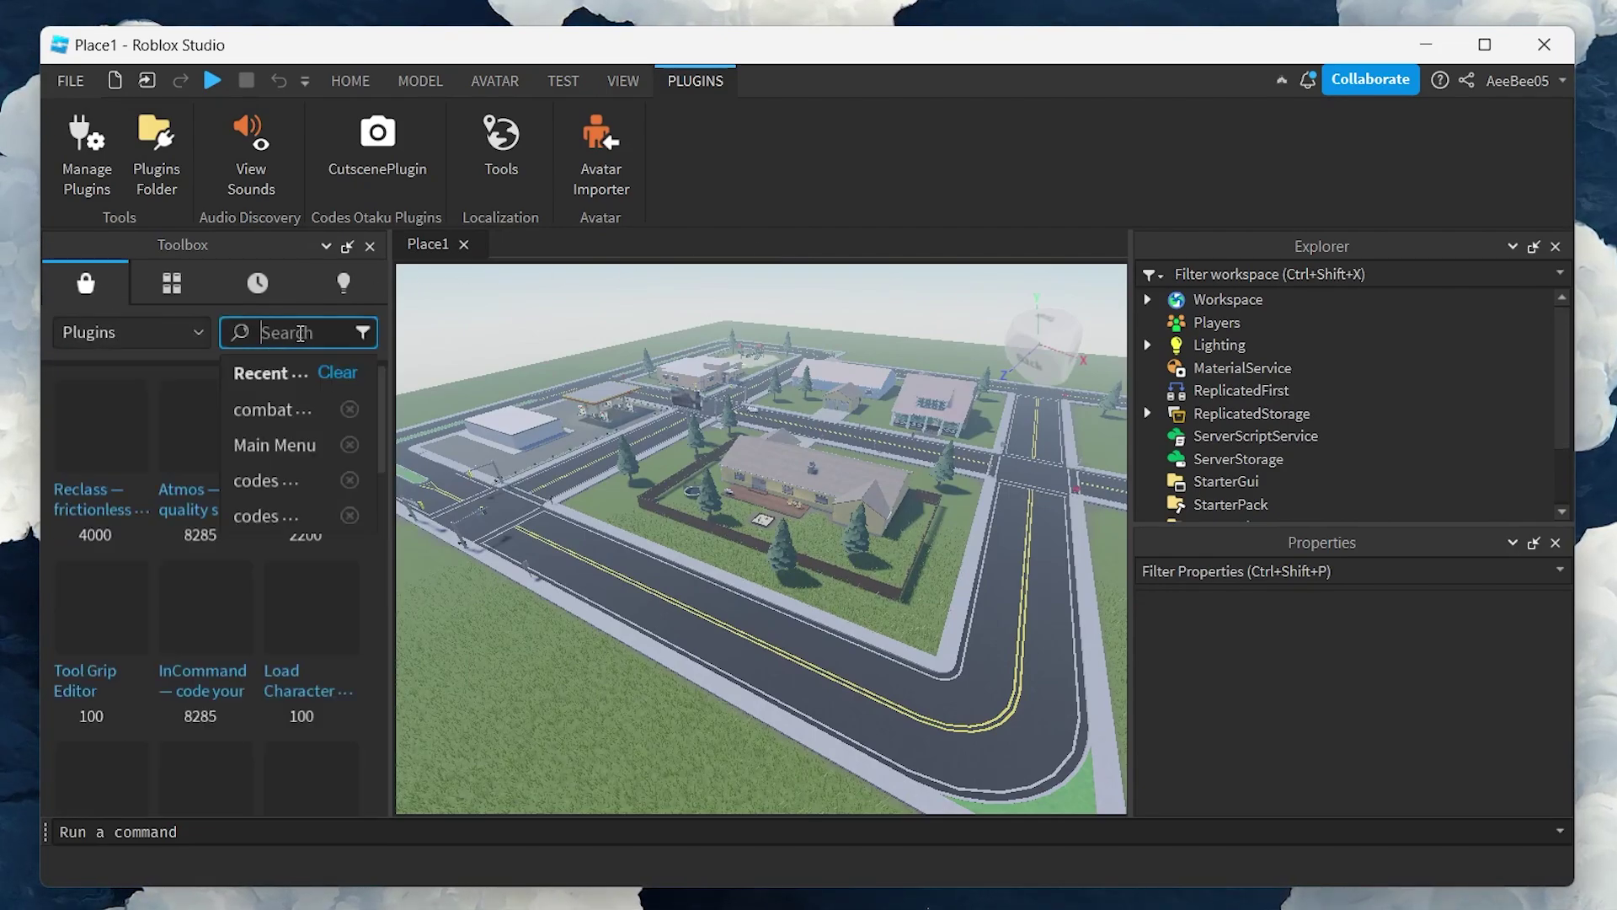
pyautogui.write('co')
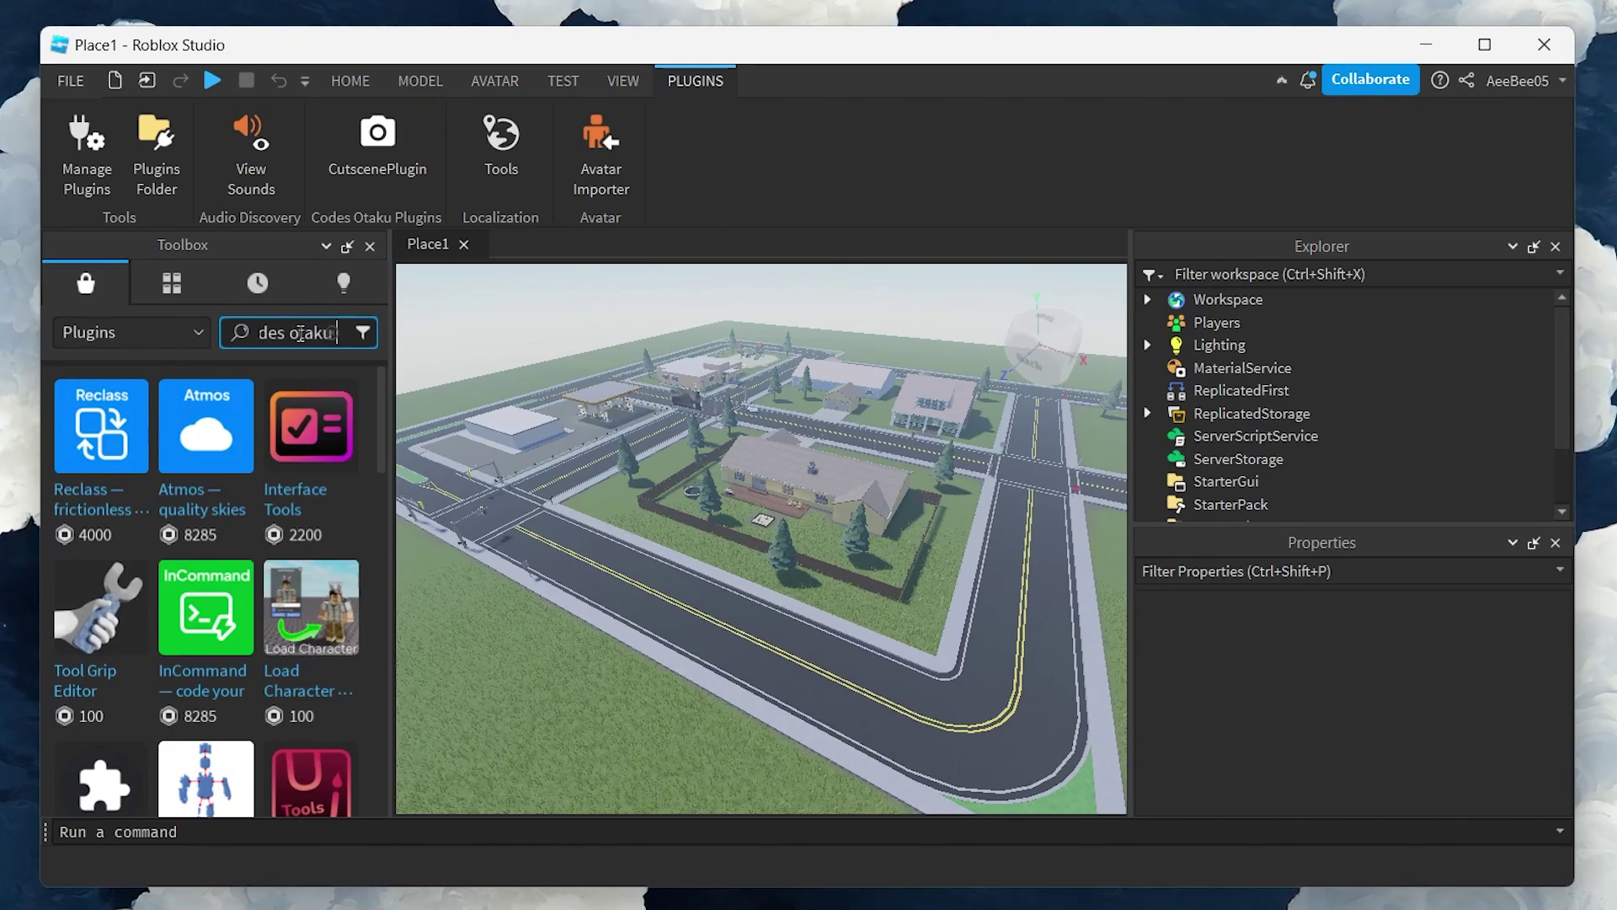
pyautogui.press('Return')
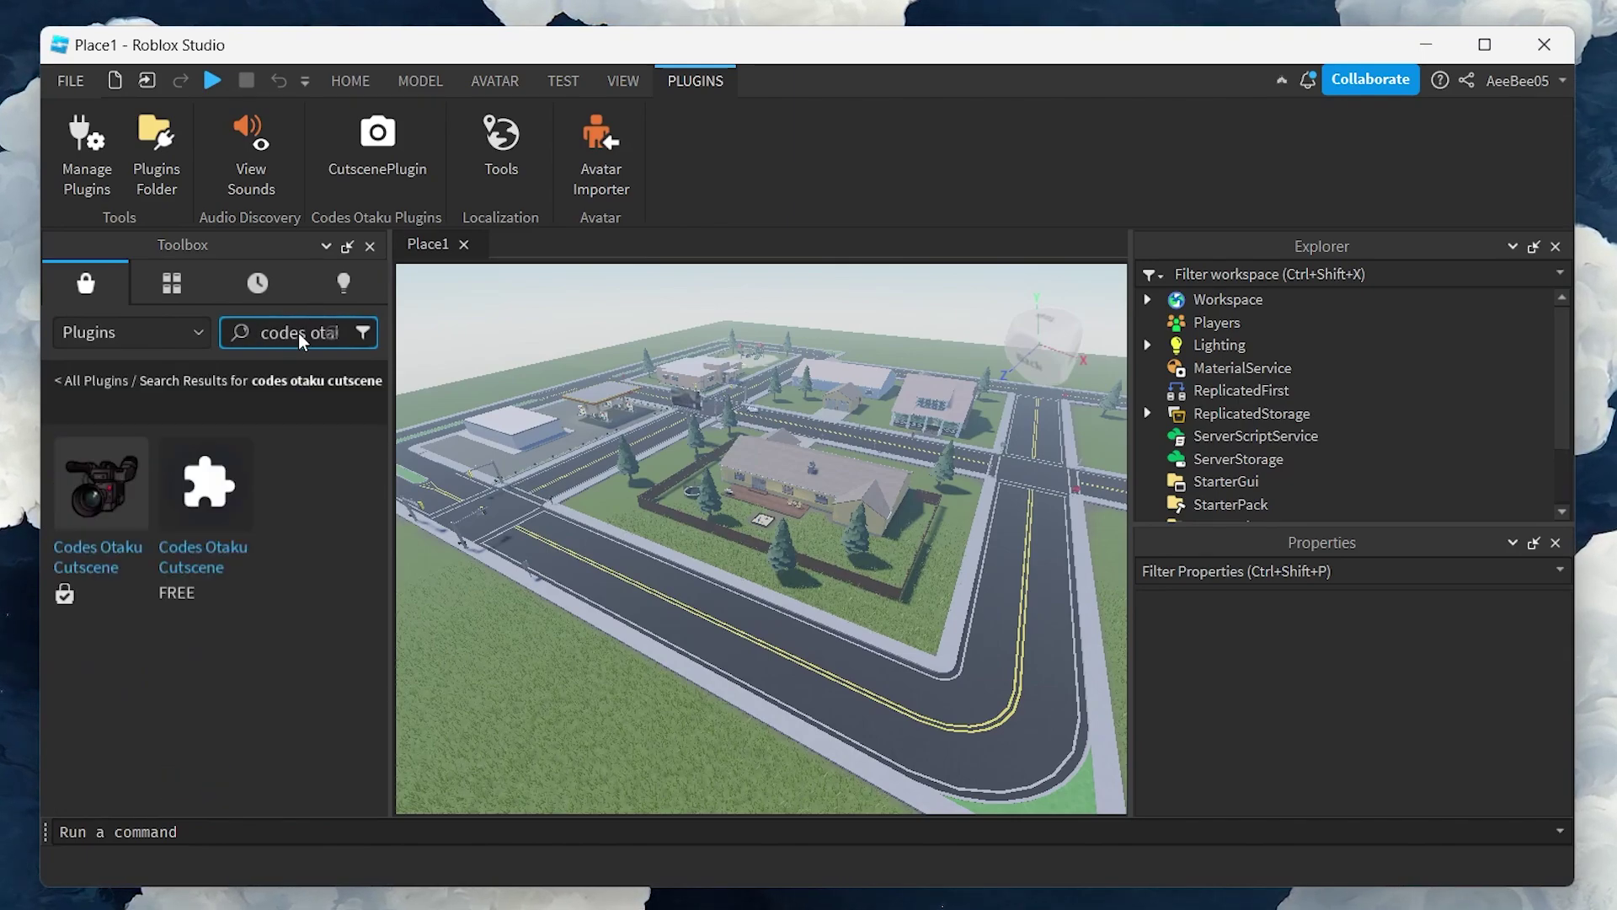
pyautogui.click(89, 544)
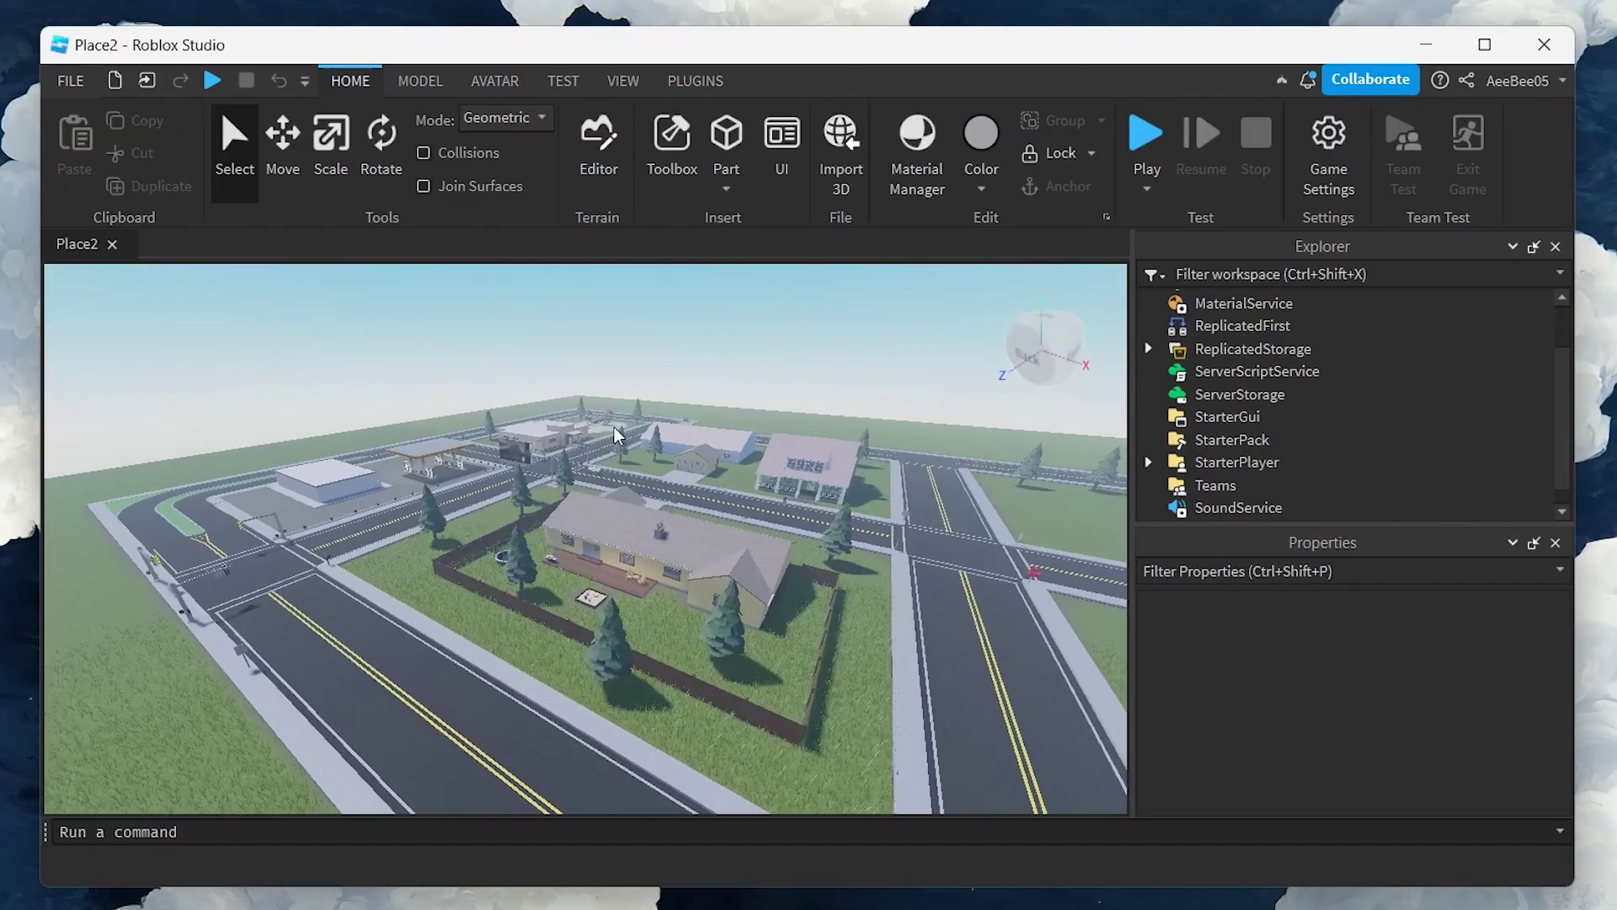
# Frame the road as the starting view, open CutscenePlugin, and create a cutscene named "TechHow"
pyautogui.scroll(10, 613, 423)
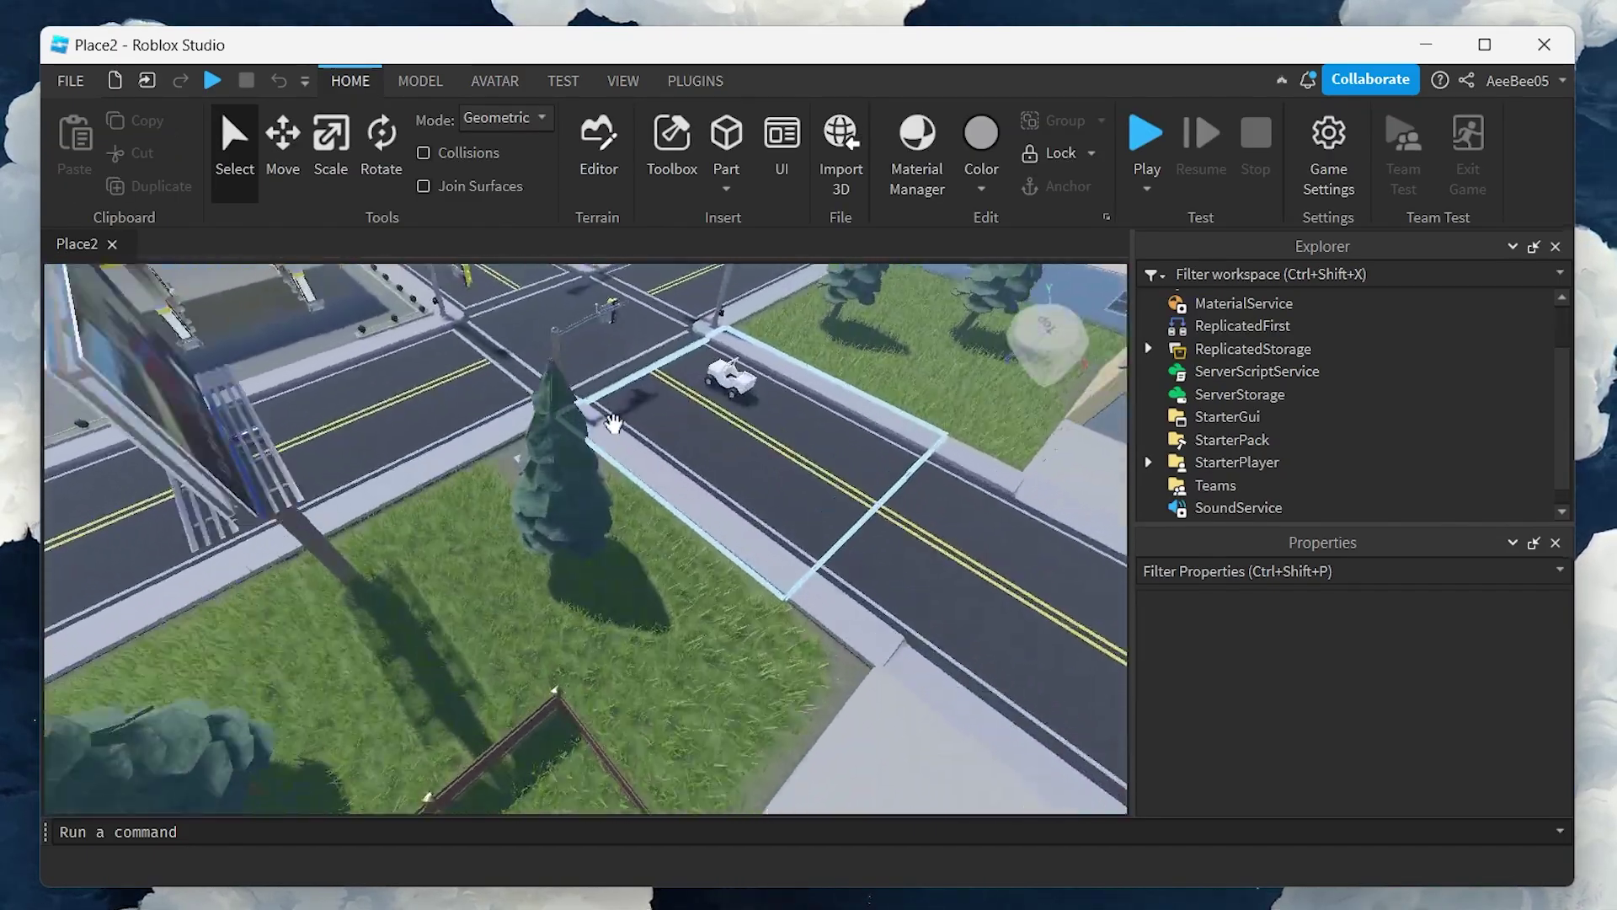
pyautogui.moveTo(613, 423); pyautogui.dragTo(615, 429, button='right')
pyautogui.scroll(3, 614, 426)
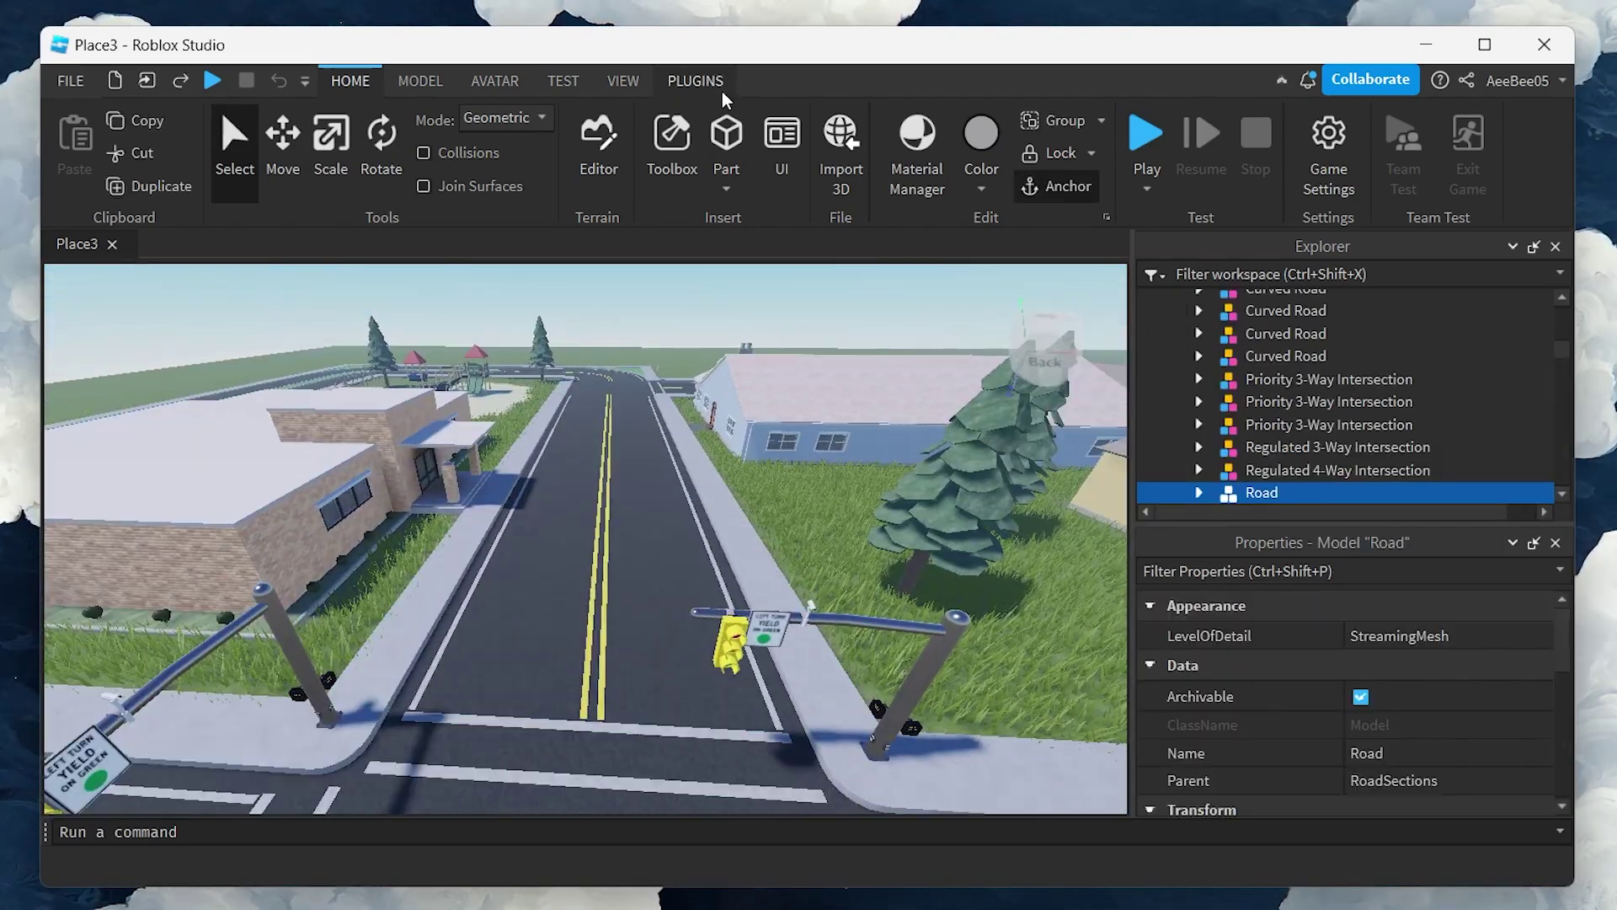
pyautogui.click(710, 87)
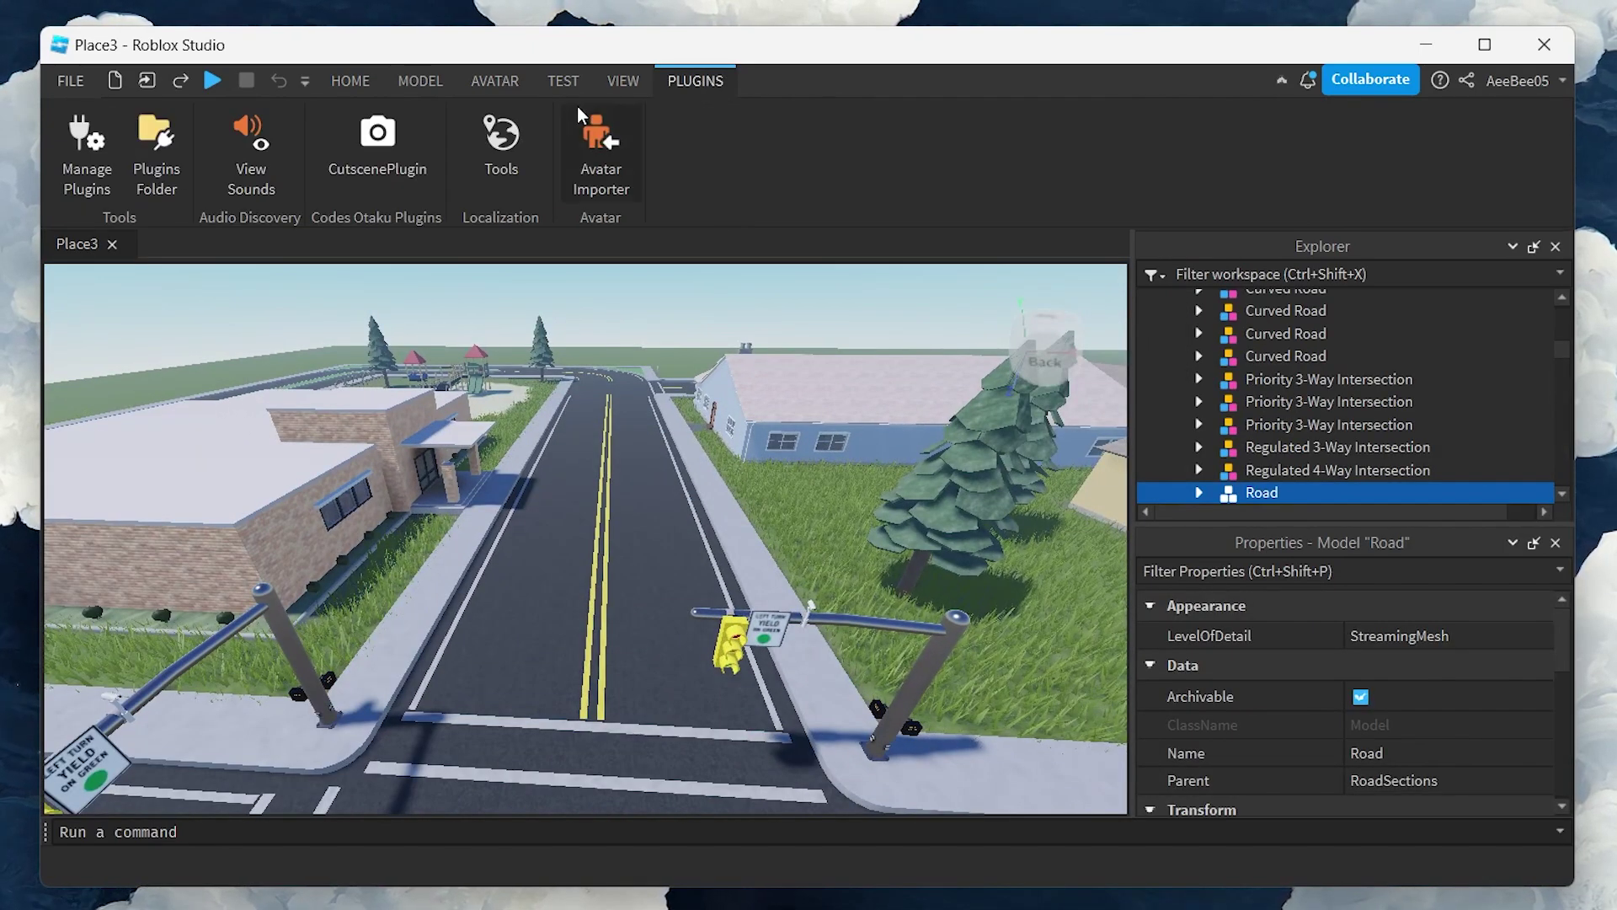
pyautogui.click(406, 143)
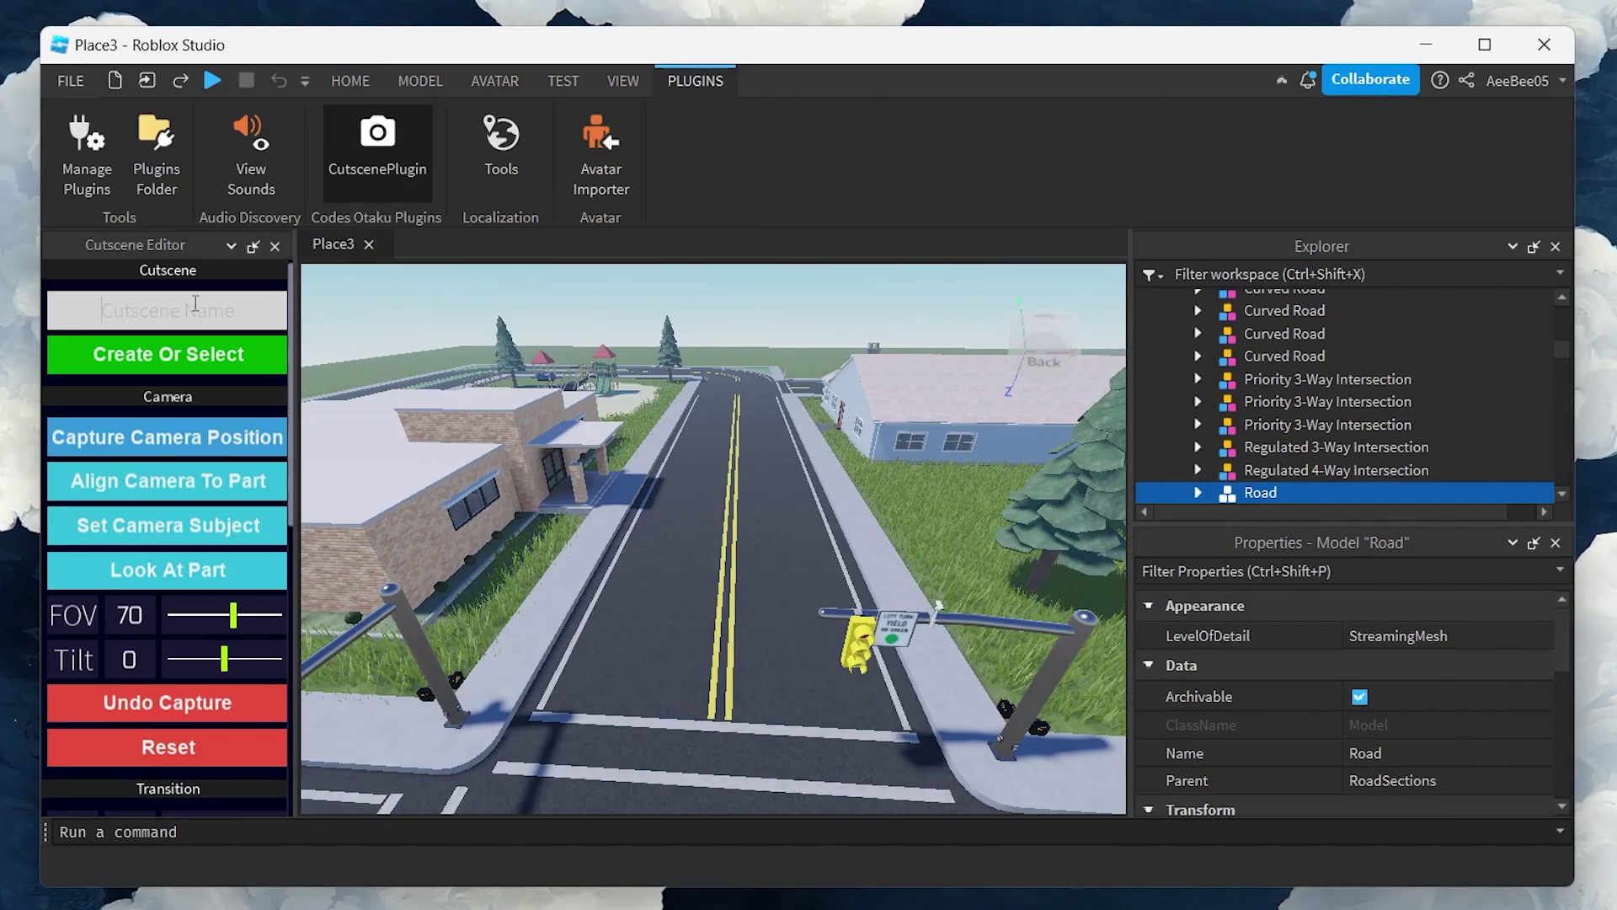
pyautogui.click(192, 354)
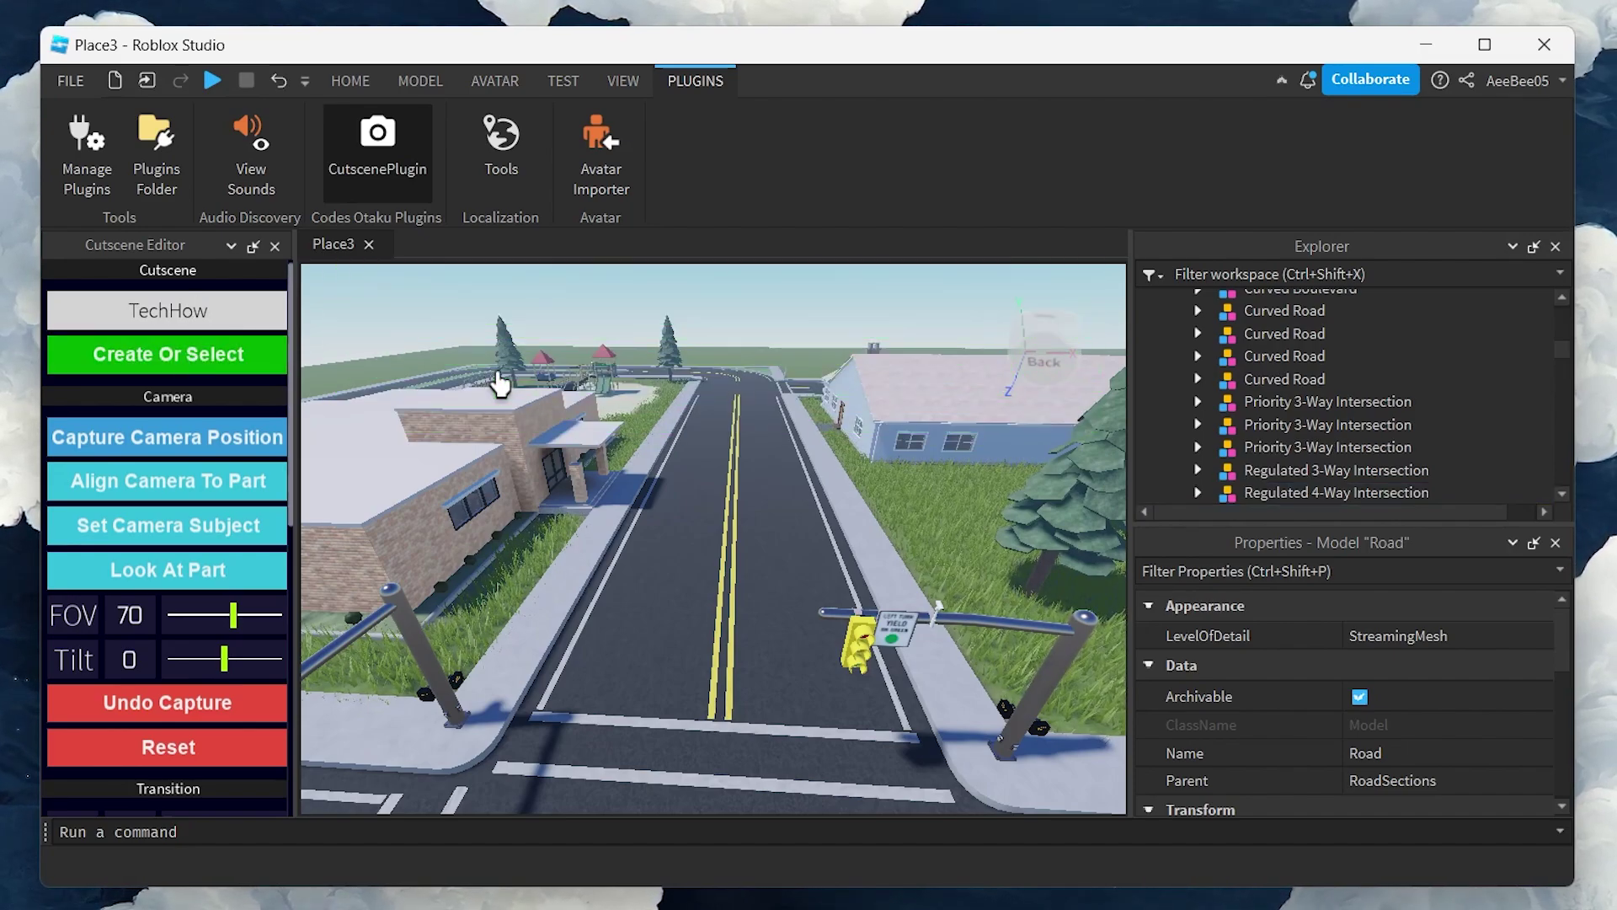
# Expand the Cutscenes folder and its TechHow subfolder in the Workspace to examine their contents
pyautogui.scroll(4, 1565, 358)
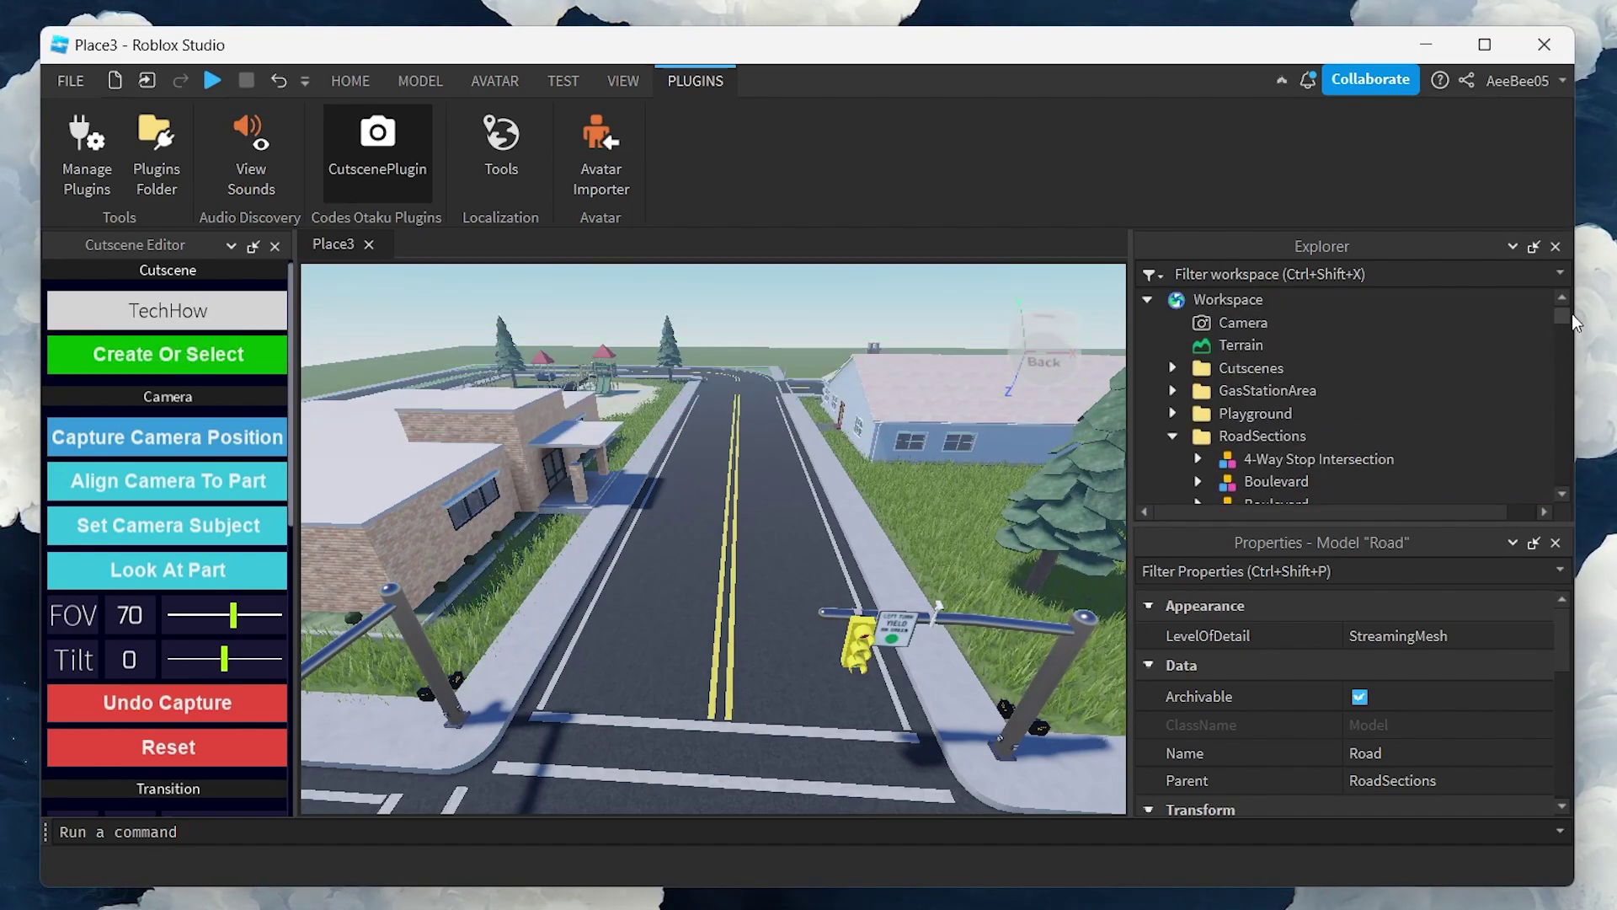
pyautogui.click(1173, 368)
pyautogui.click(1196, 390)
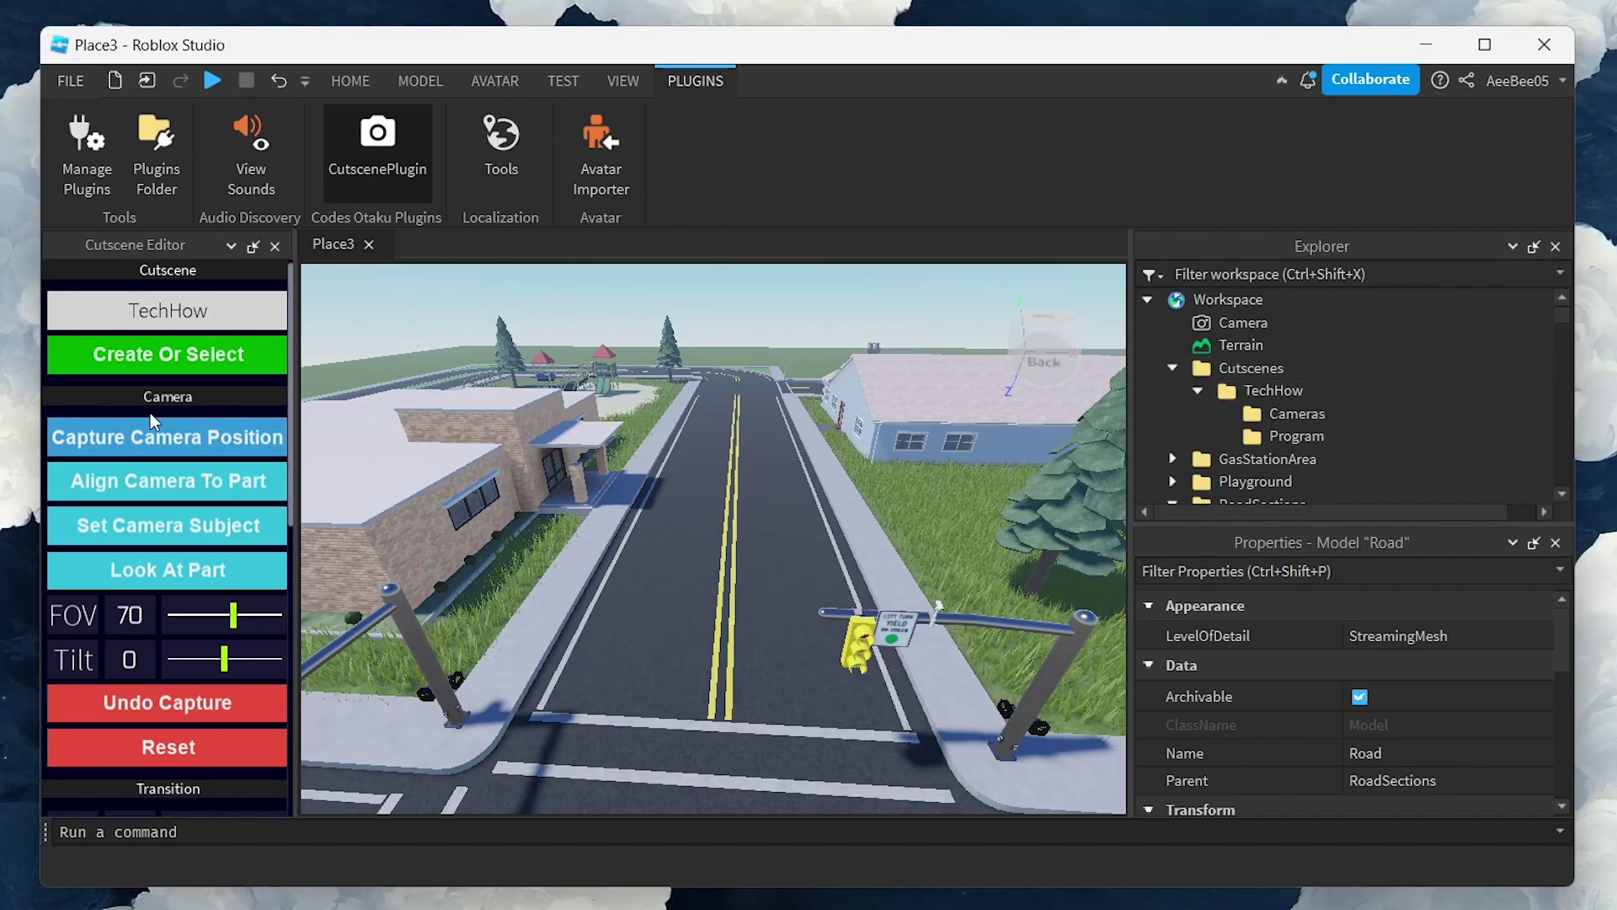
# Capture the starting street view as a camera position, set the transition duration to 2, and capture a closer view along the road
pyautogui.moveTo(288, 473); pyautogui.dragTo(284, 544)
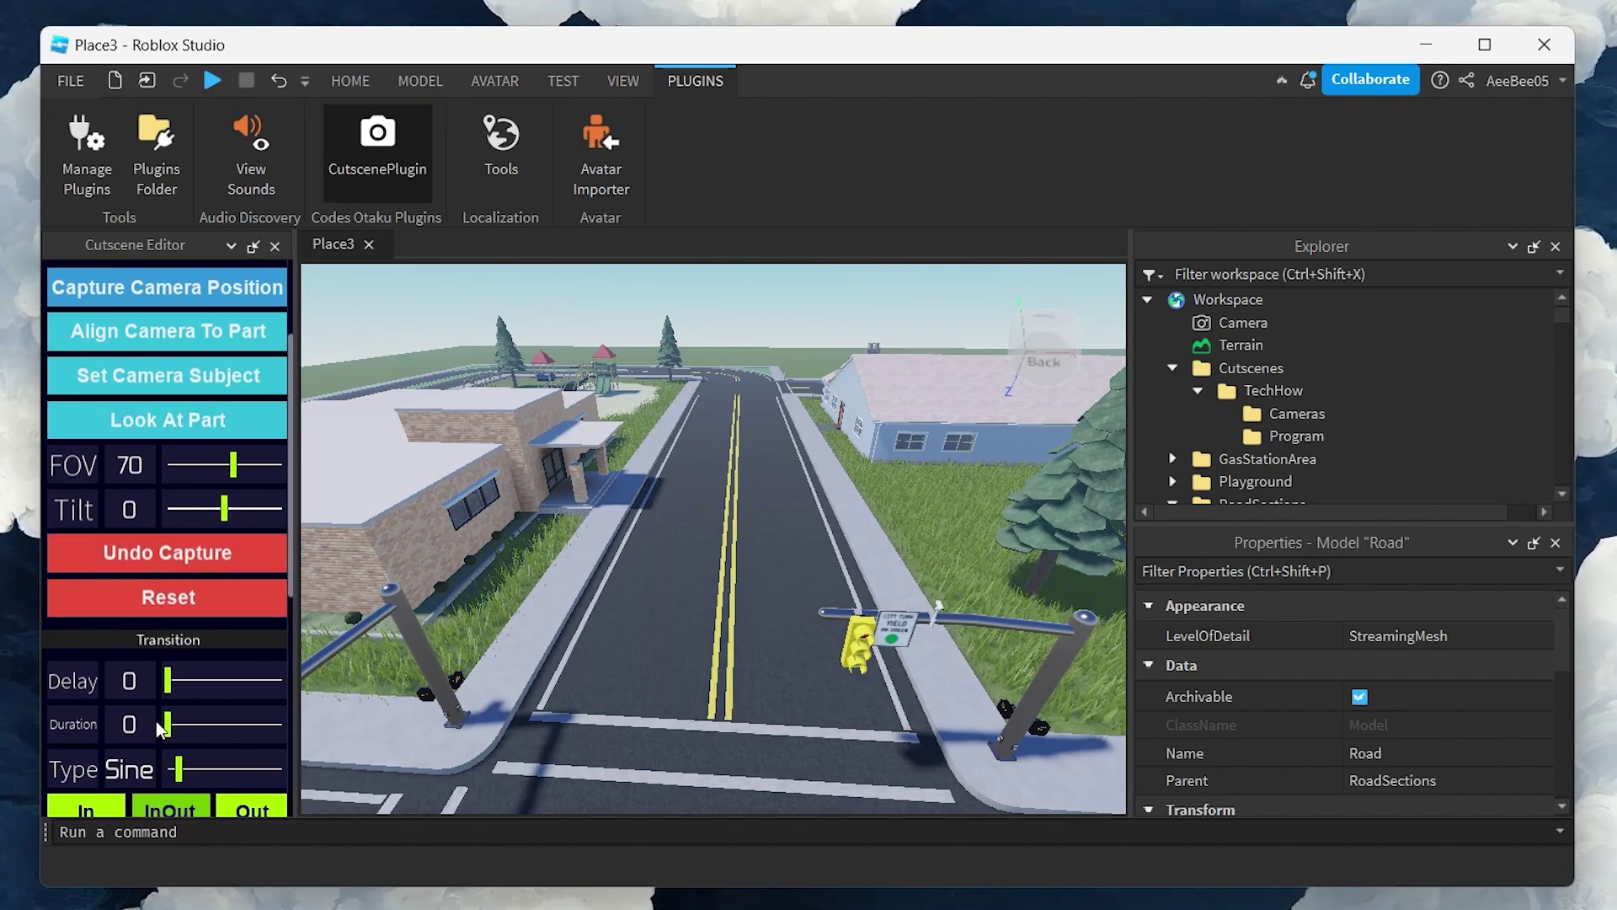
pyautogui.click(192, 293)
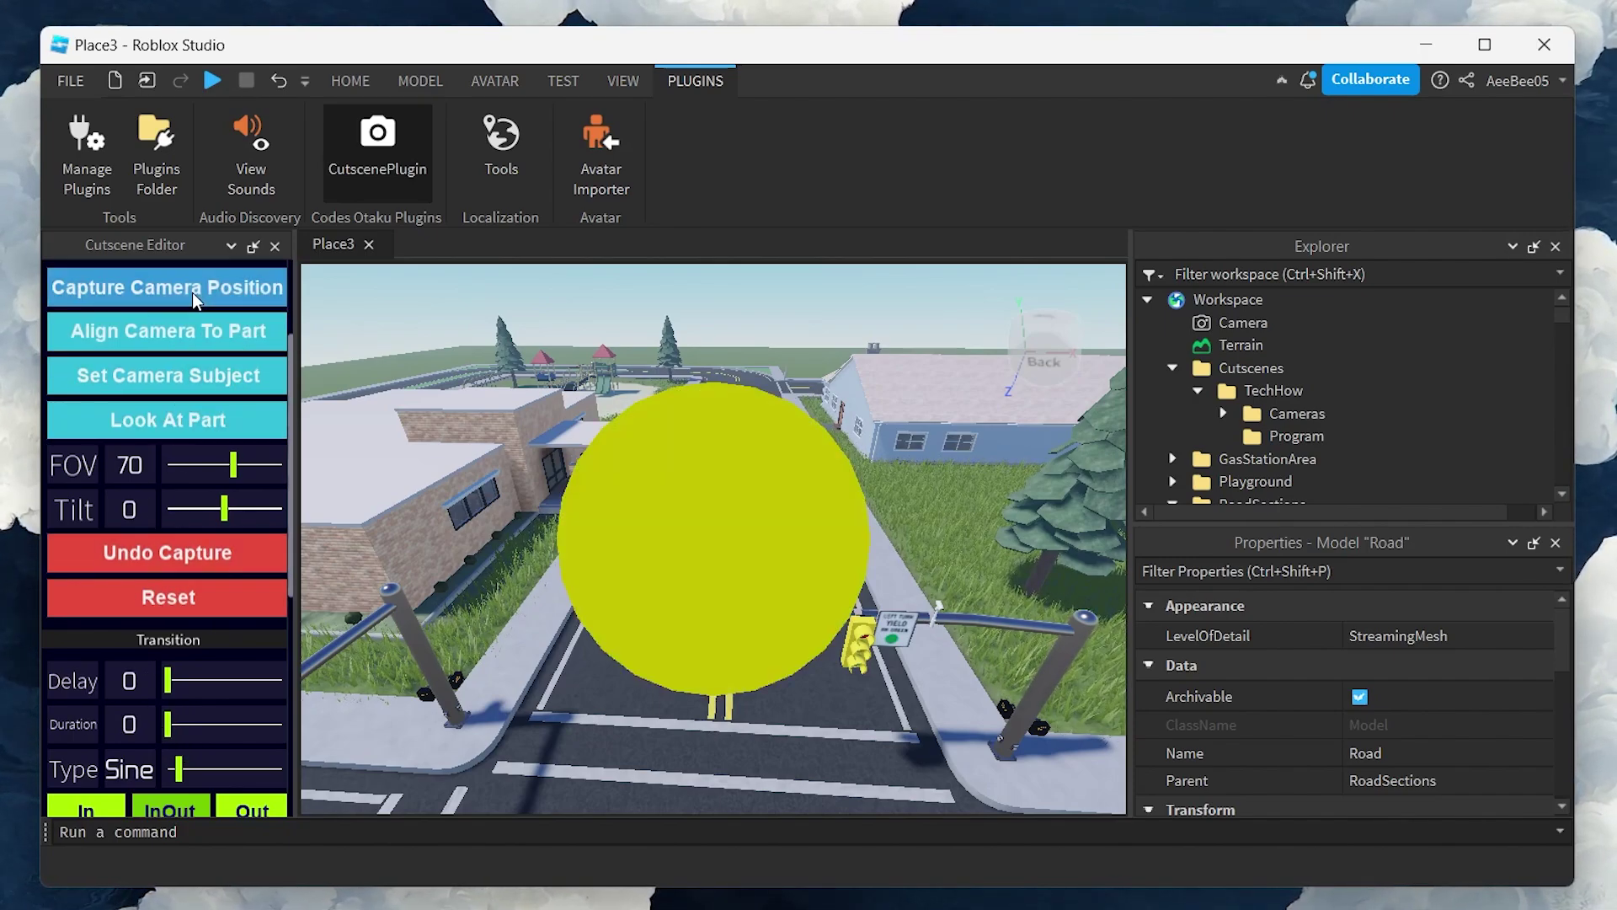
pyautogui.moveTo(556, 462); pyautogui.dragTo(556, 462, button='right')
pyautogui.press('d')
pyautogui.press('w')
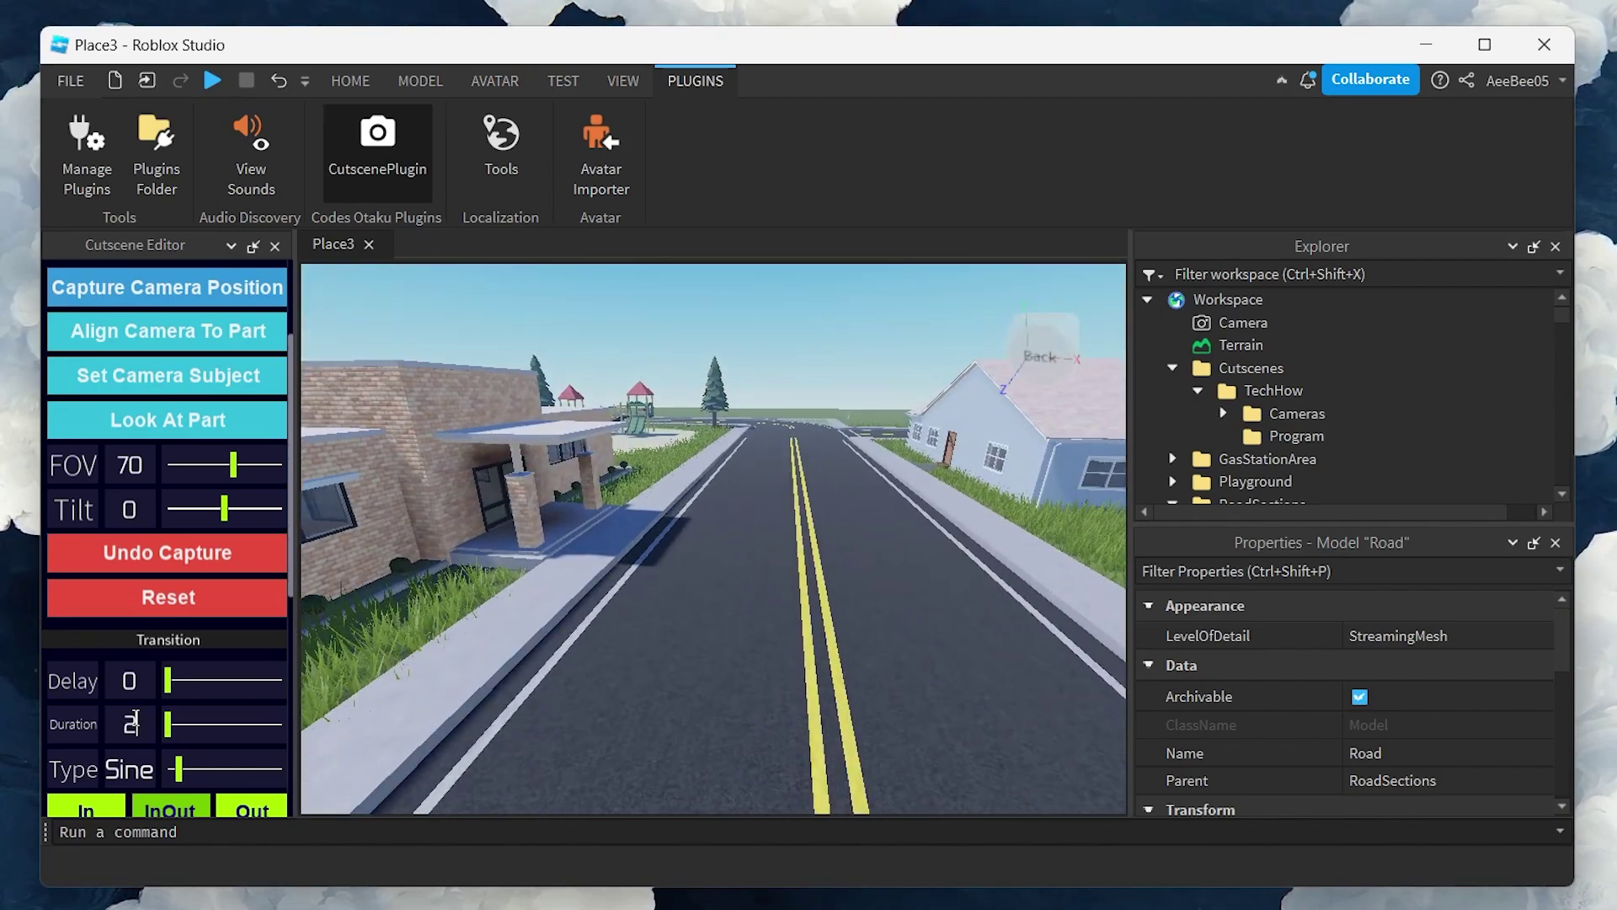
pyautogui.click(169, 420)
# Capture another camera position inside the building, looking straight down the dark hallway
pyautogui.press('w')
pyautogui.moveTo(584, 438); pyautogui.dragTo(584, 438, button='right')
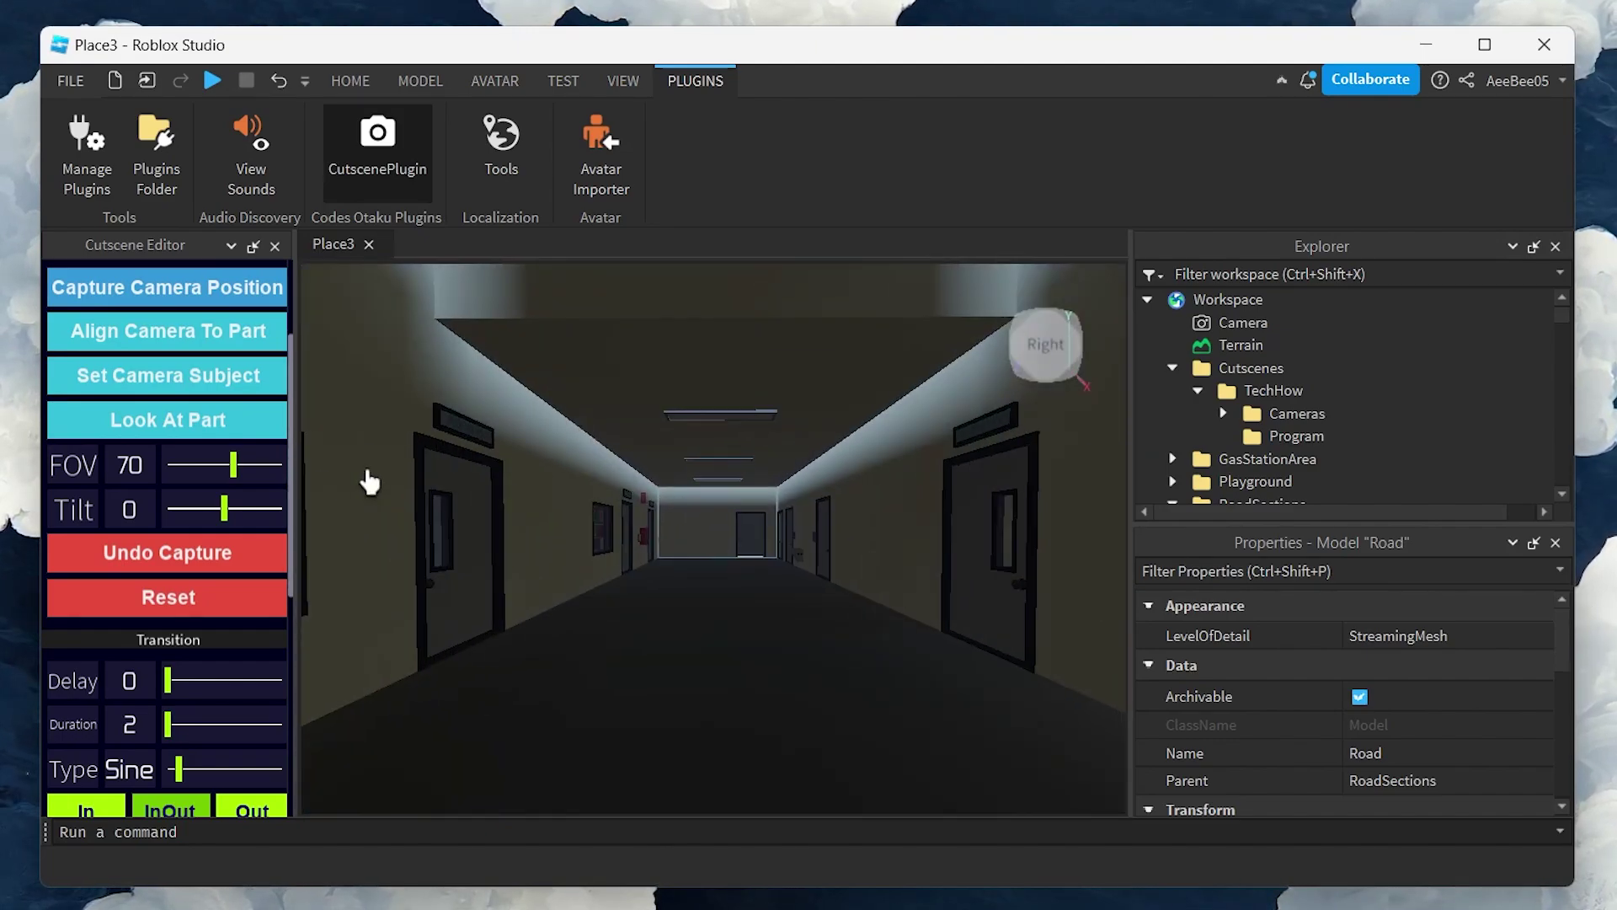
pyautogui.click(167, 288)
# Play back the TechHow cutscene and check the captured positions in its Cameras folder
pyautogui.scroll(-5, 205, 656)
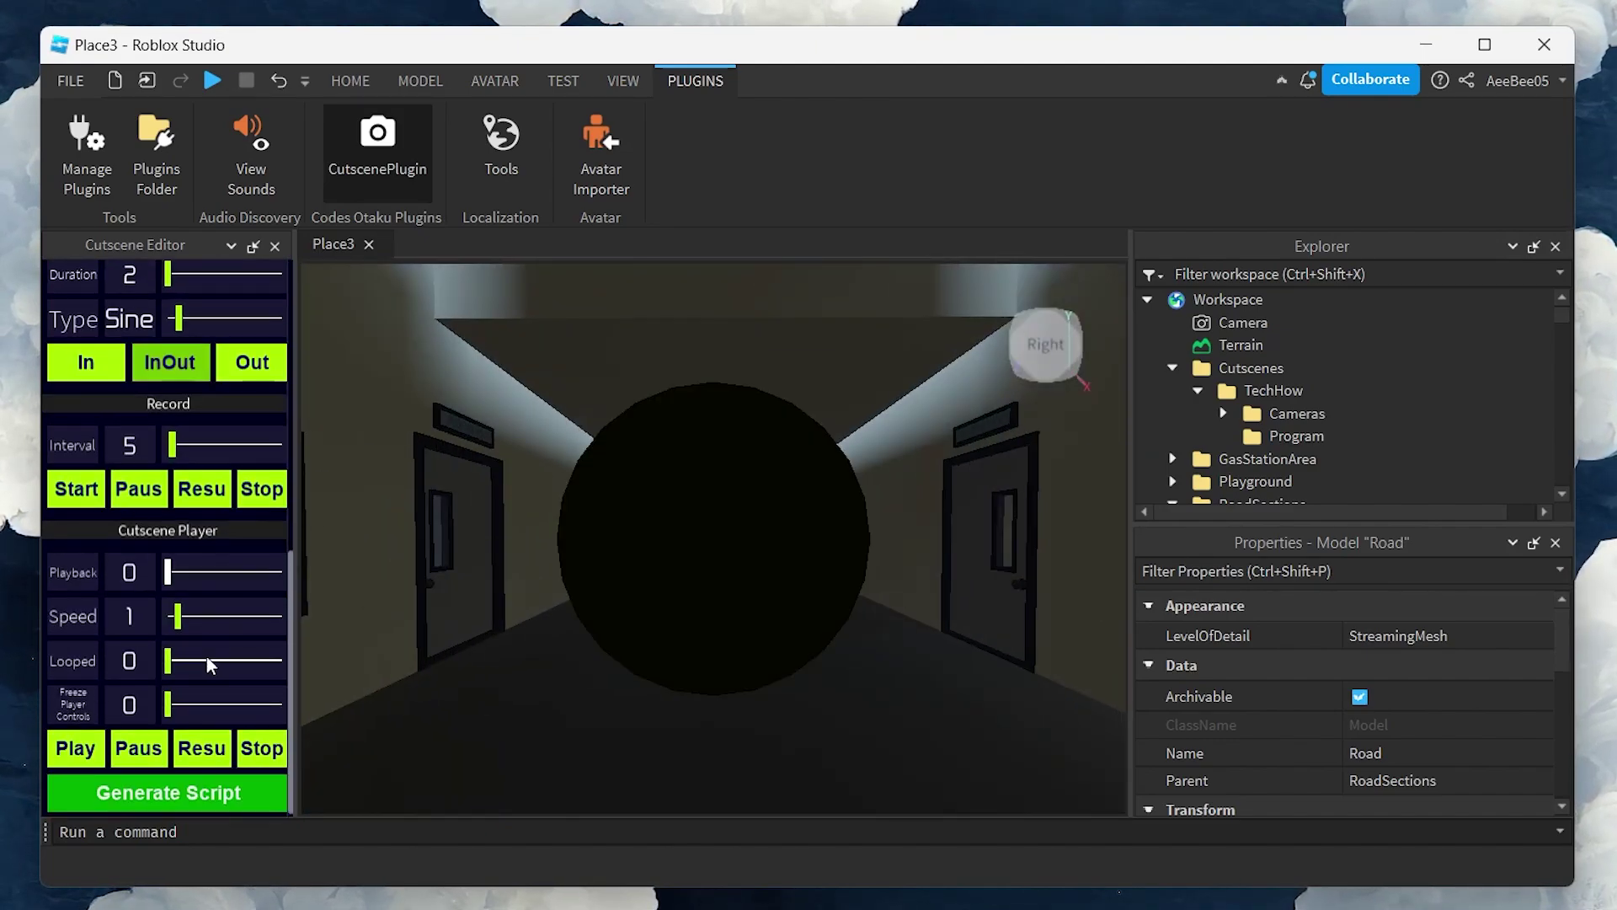
pyautogui.click(84, 743)
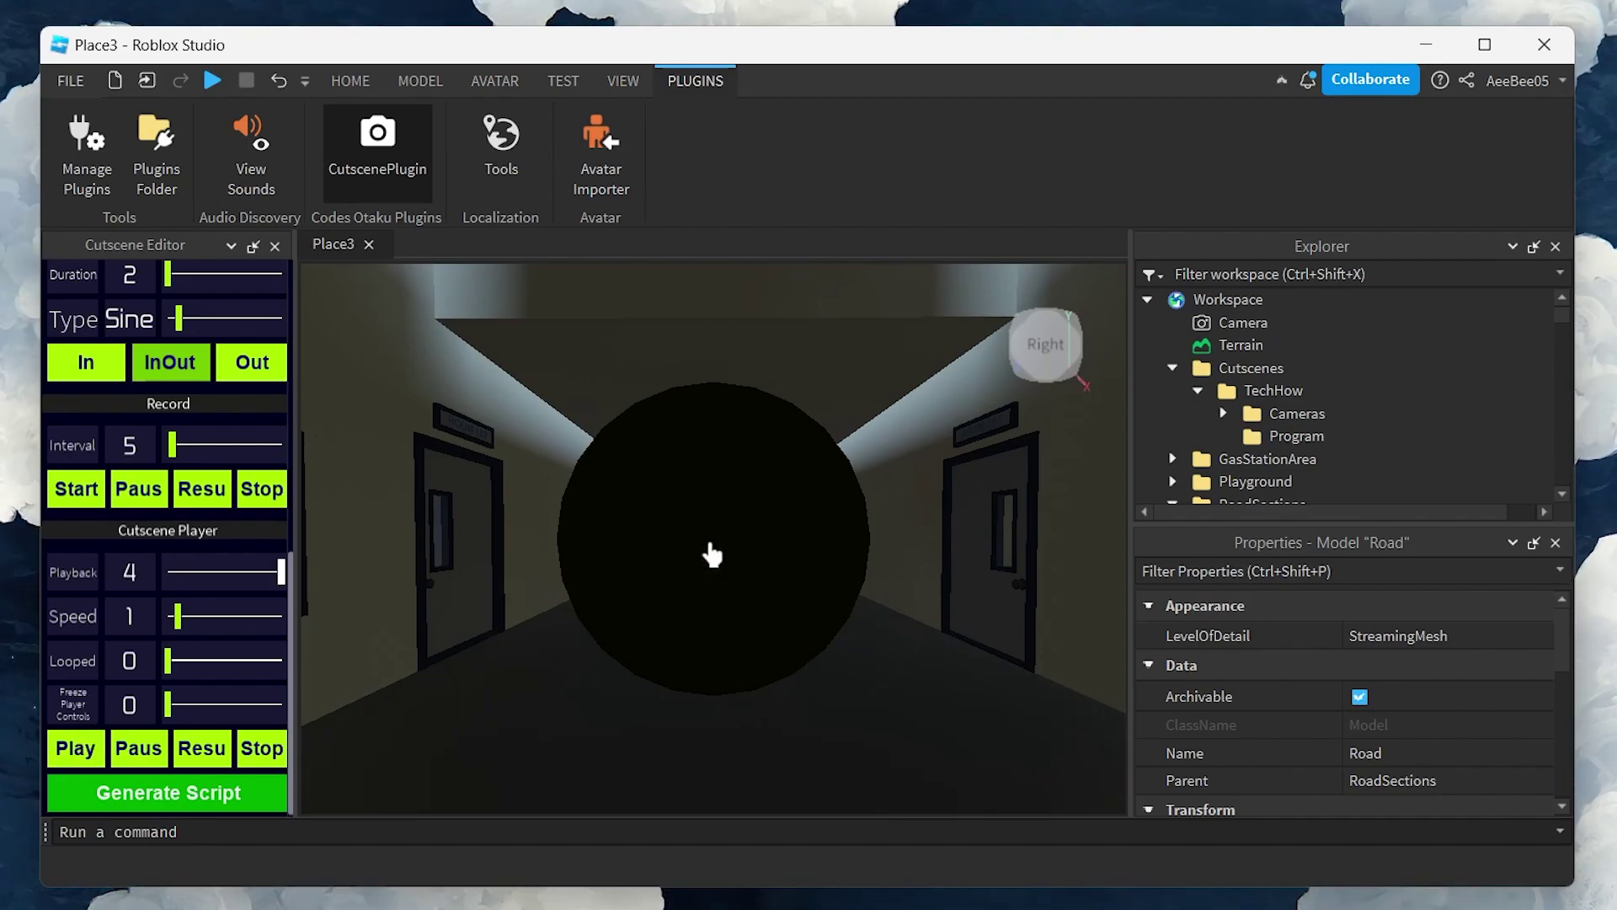
pyautogui.click(1223, 411)
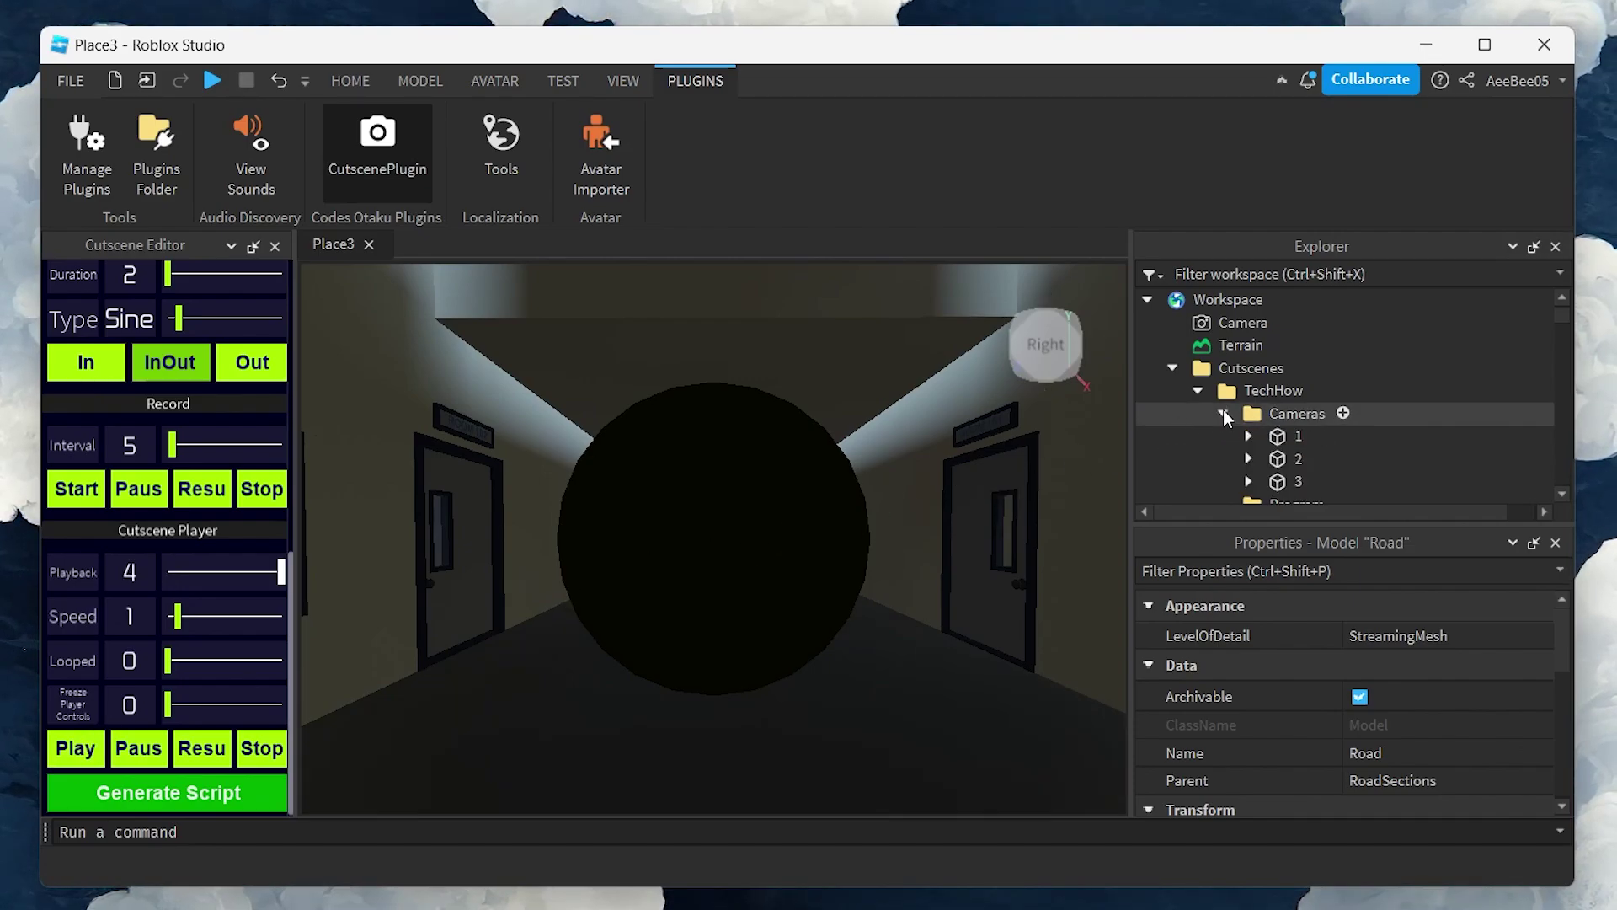
pyautogui.click(1223, 411)
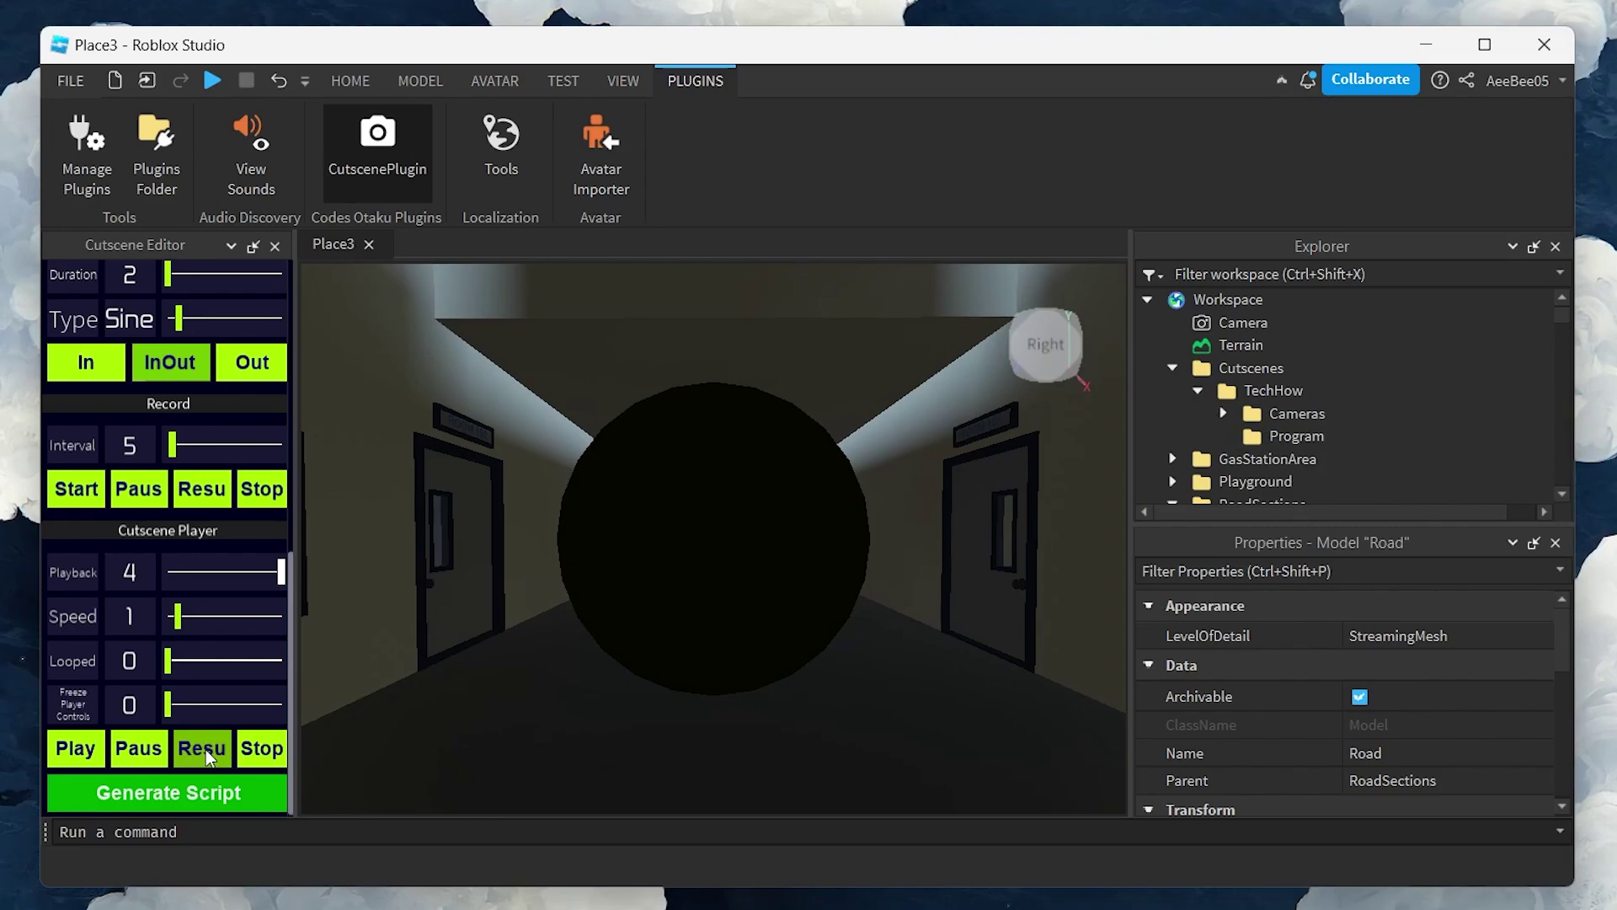
# Generate the cutscene script and move OnPlayerJoin_TechHow from StarterPlayerScripts into StarterCharacterScripts
pyautogui.click(150, 781)
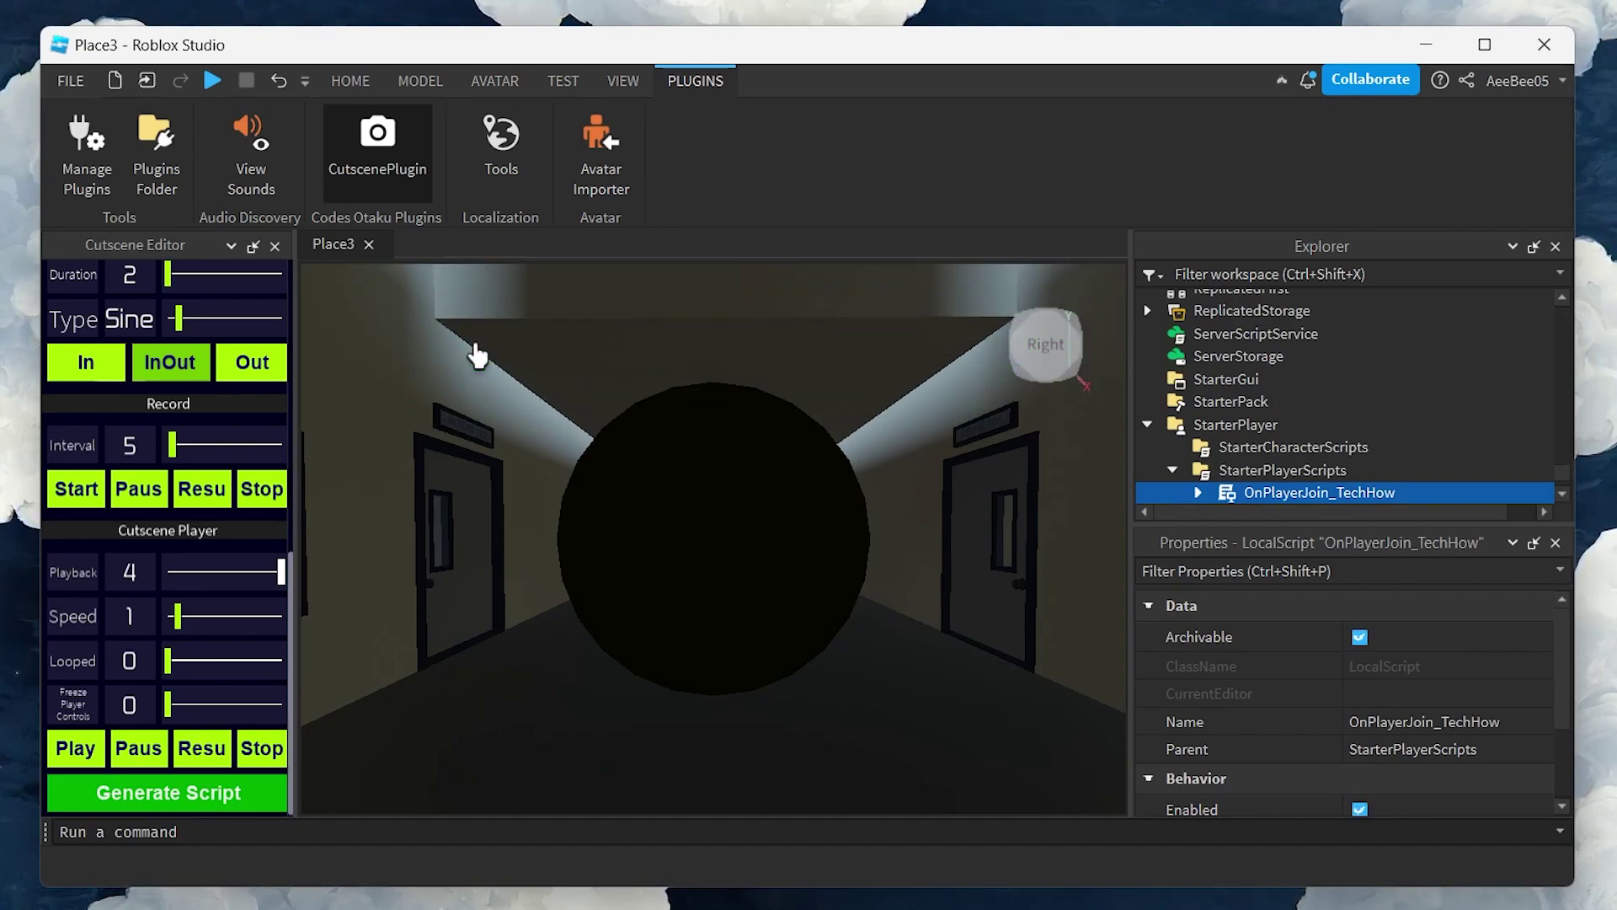
pyautogui.click(352, 82)
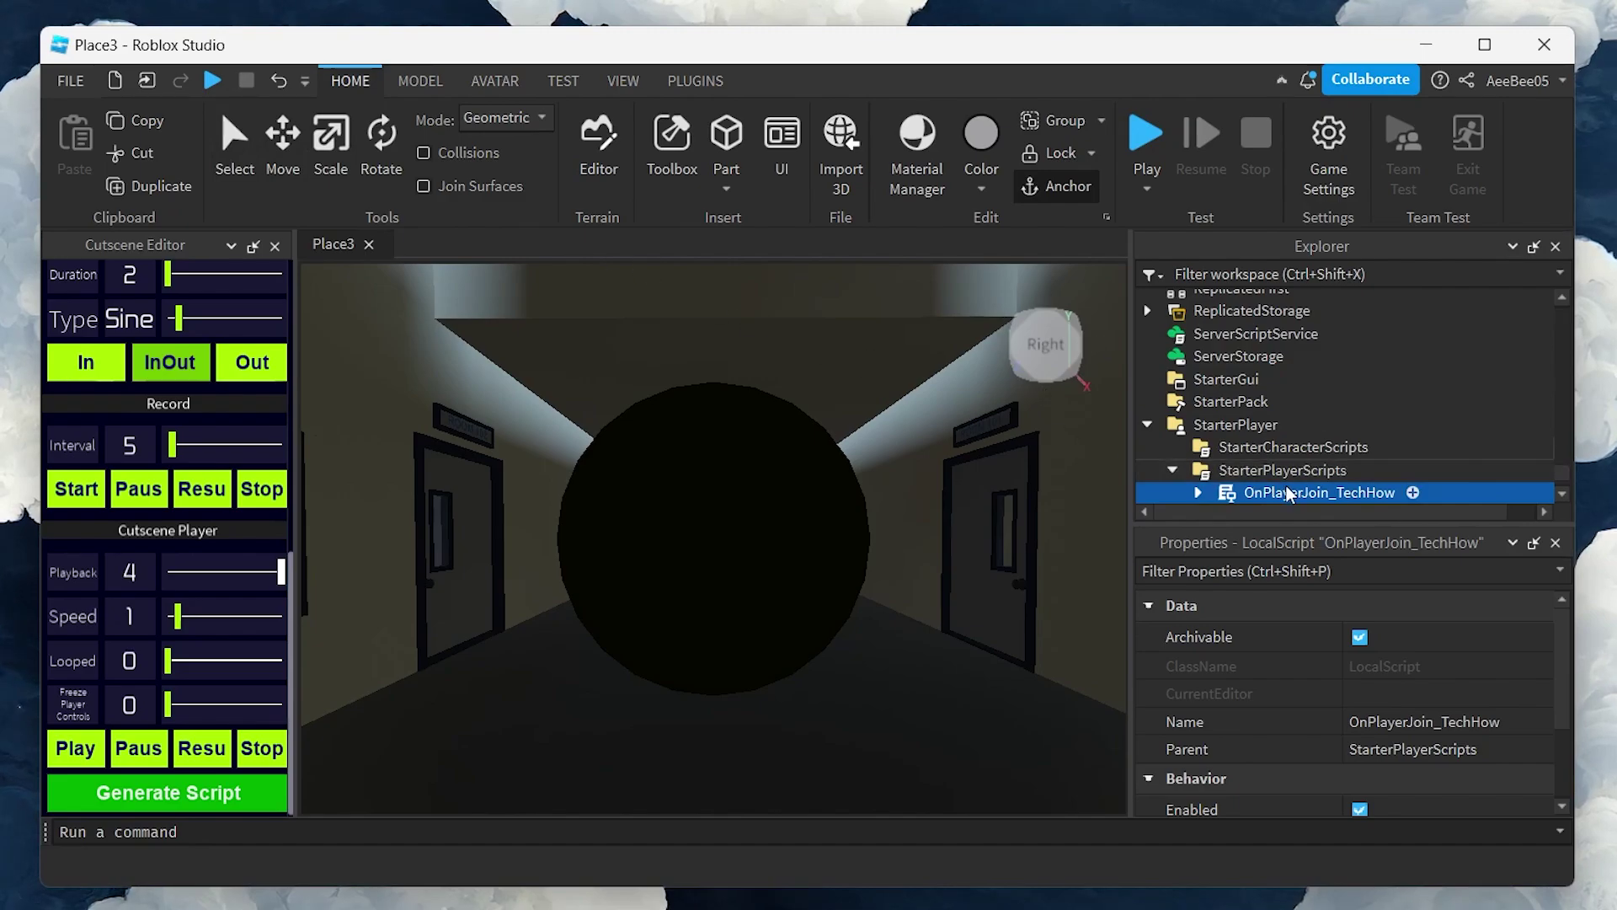
pyautogui.moveTo(1299, 497); pyautogui.dragTo(1303, 462)
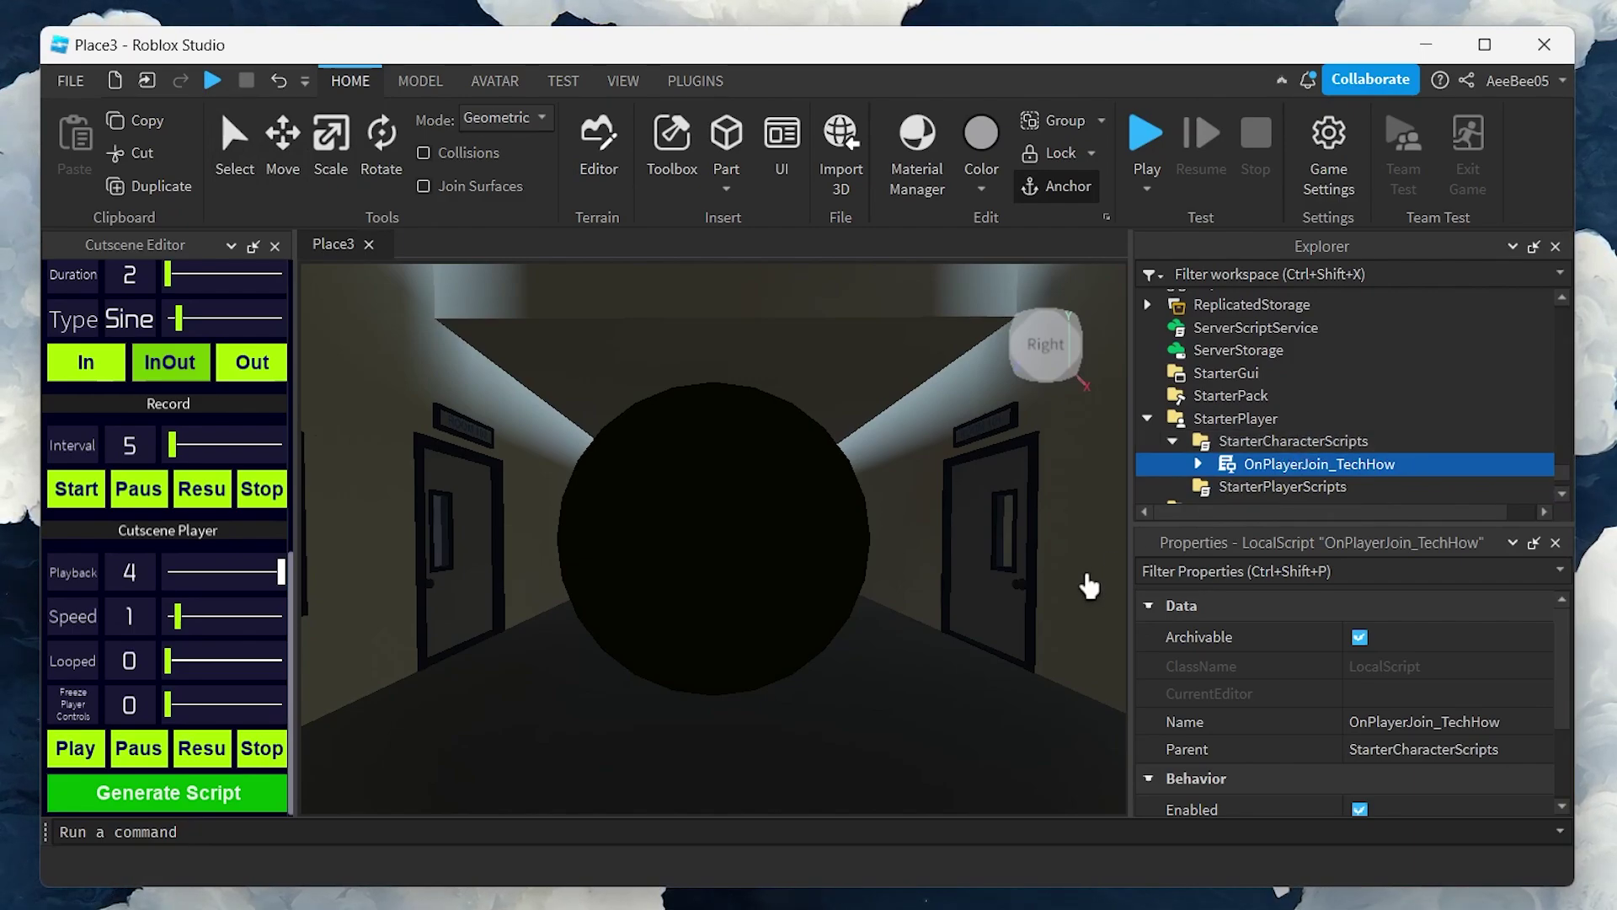
# Insert a wedge part on the road surface near the intersection
pyautogui.press('Down')
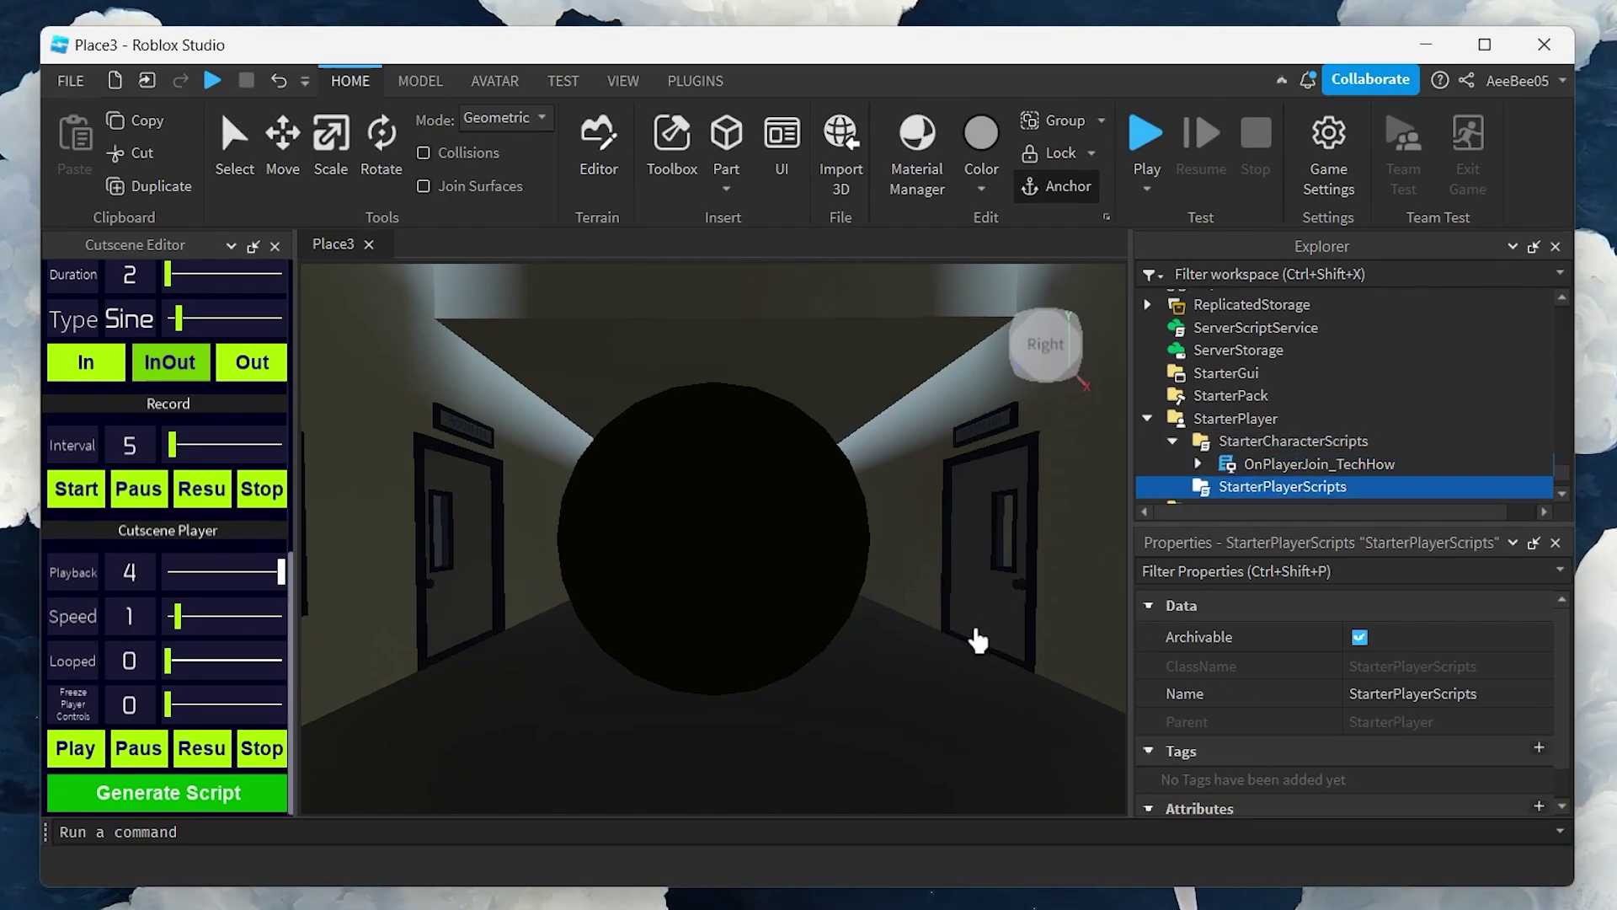
pyautogui.scroll(3, 895, 693)
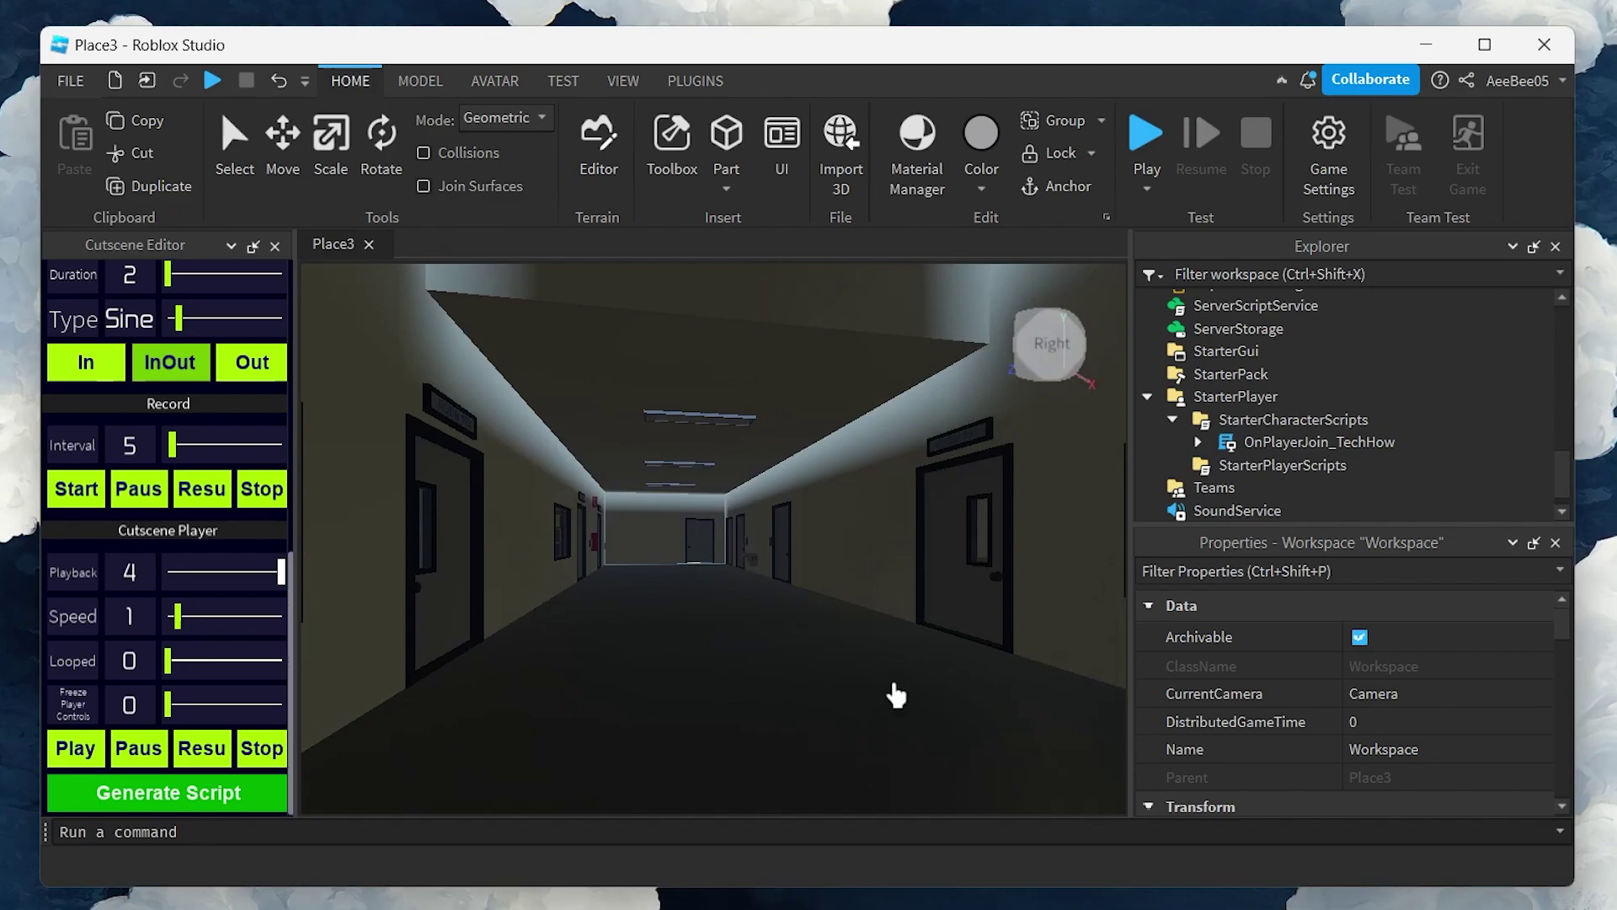
pyautogui.moveTo(896, 693); pyautogui.dragTo(897, 695, button='right')
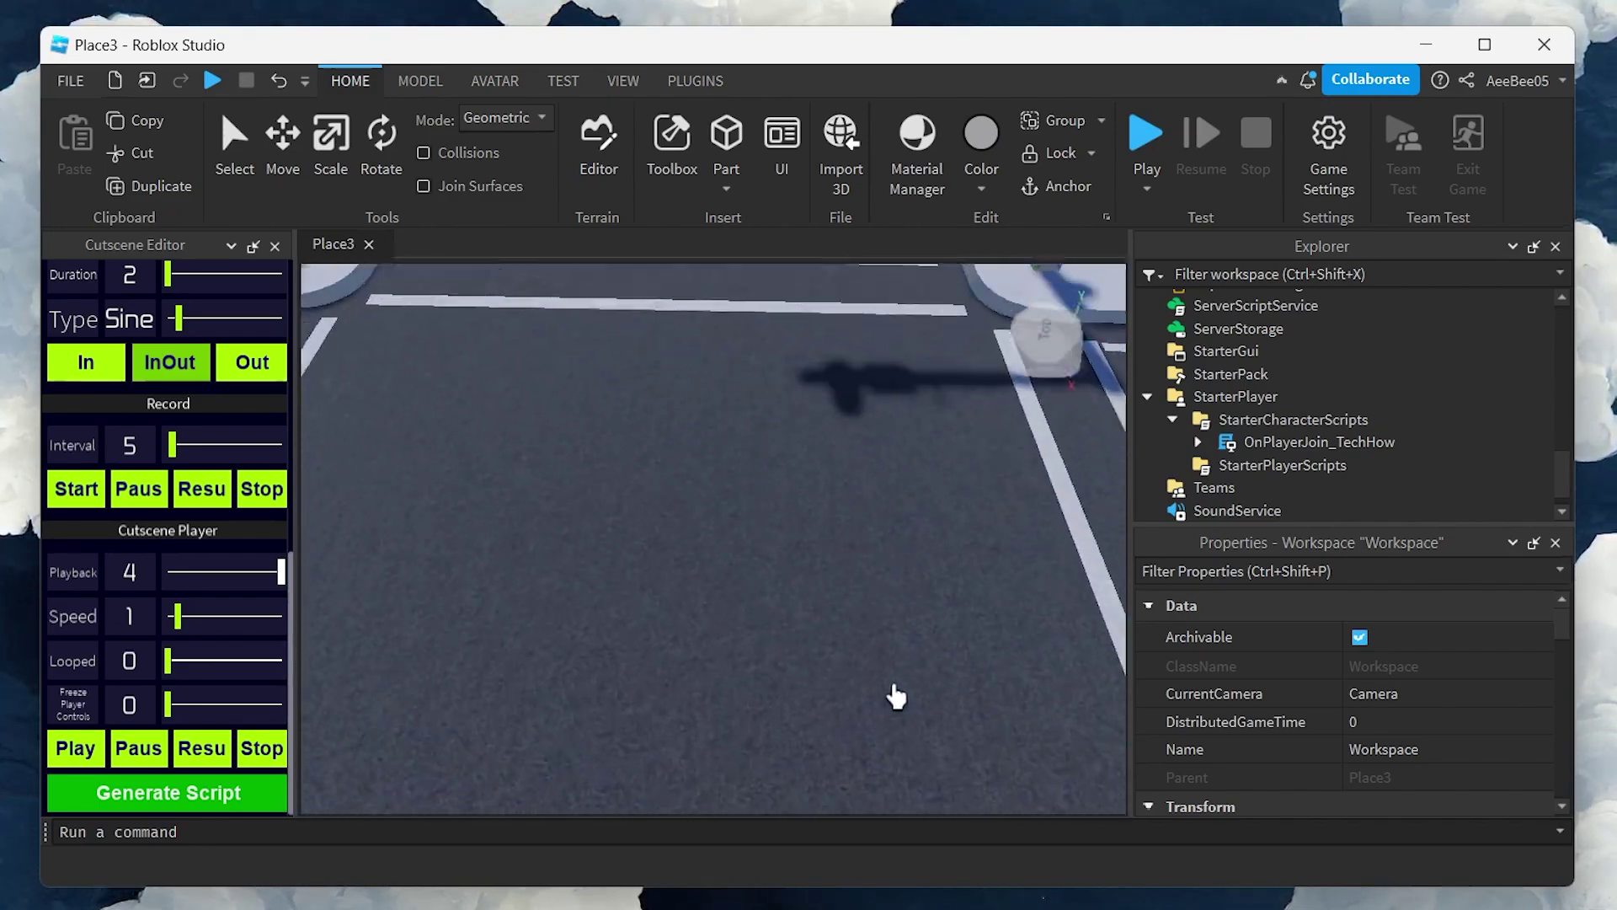
pyautogui.click(725, 187)
pyautogui.click(741, 270)
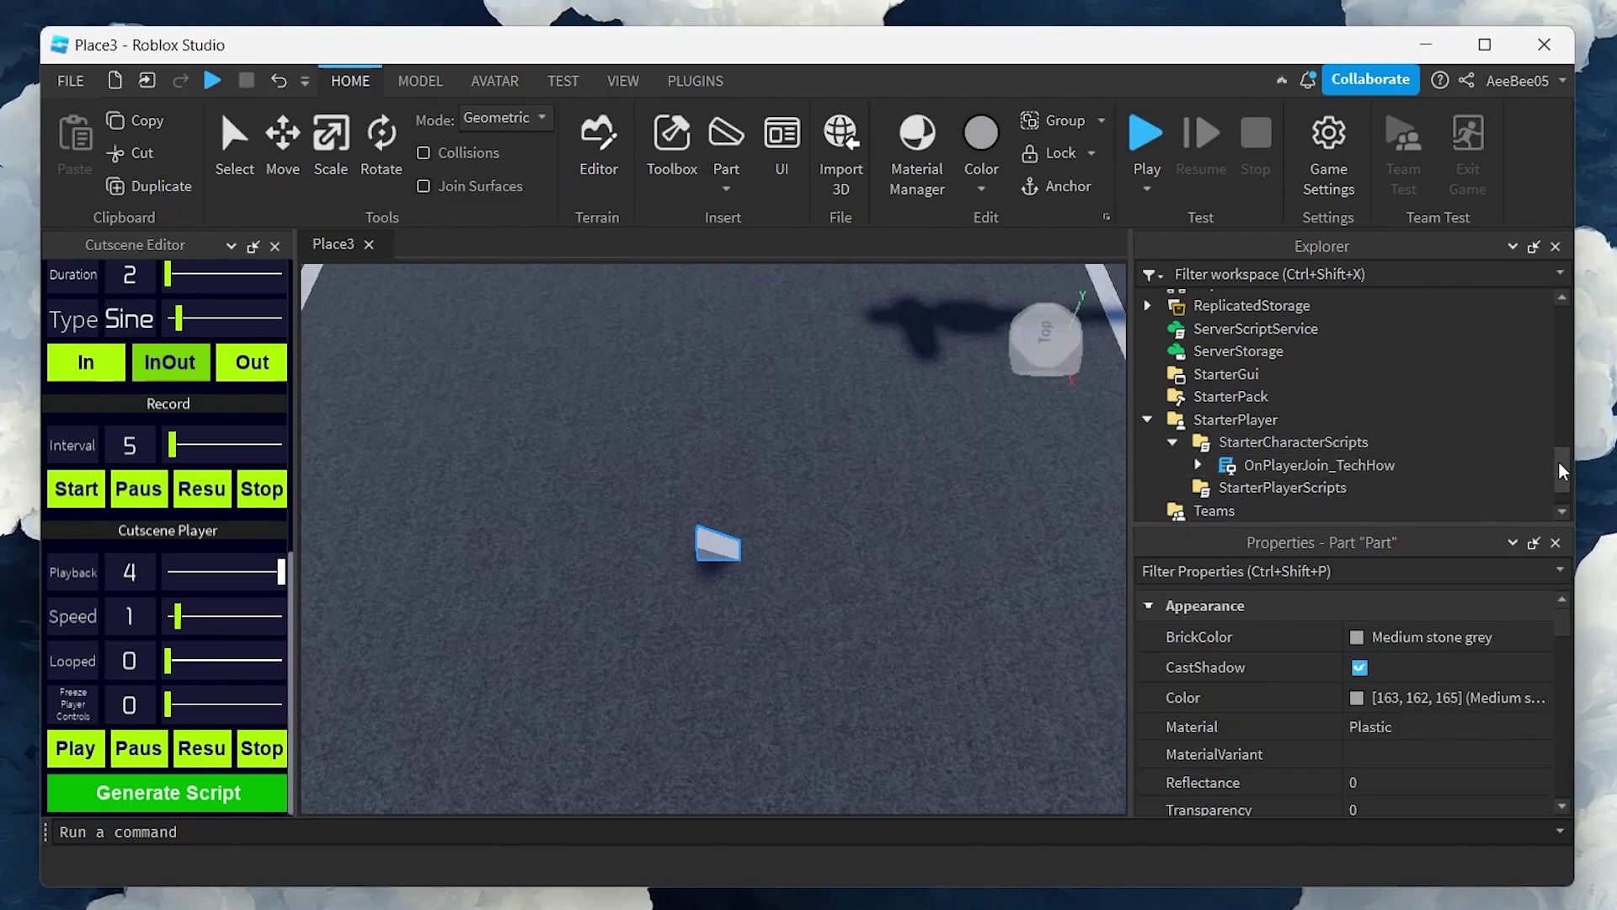
# Turn off the PlayOnCharacterAdded value inside the OnPlayerJoin_TechHow script
pyautogui.scroll(-1, 1348, 446)
pyautogui.click(1197, 418)
pyautogui.moveTo(1562, 406); pyautogui.dragTo(1566, 449)
pyautogui.click(1373, 384)
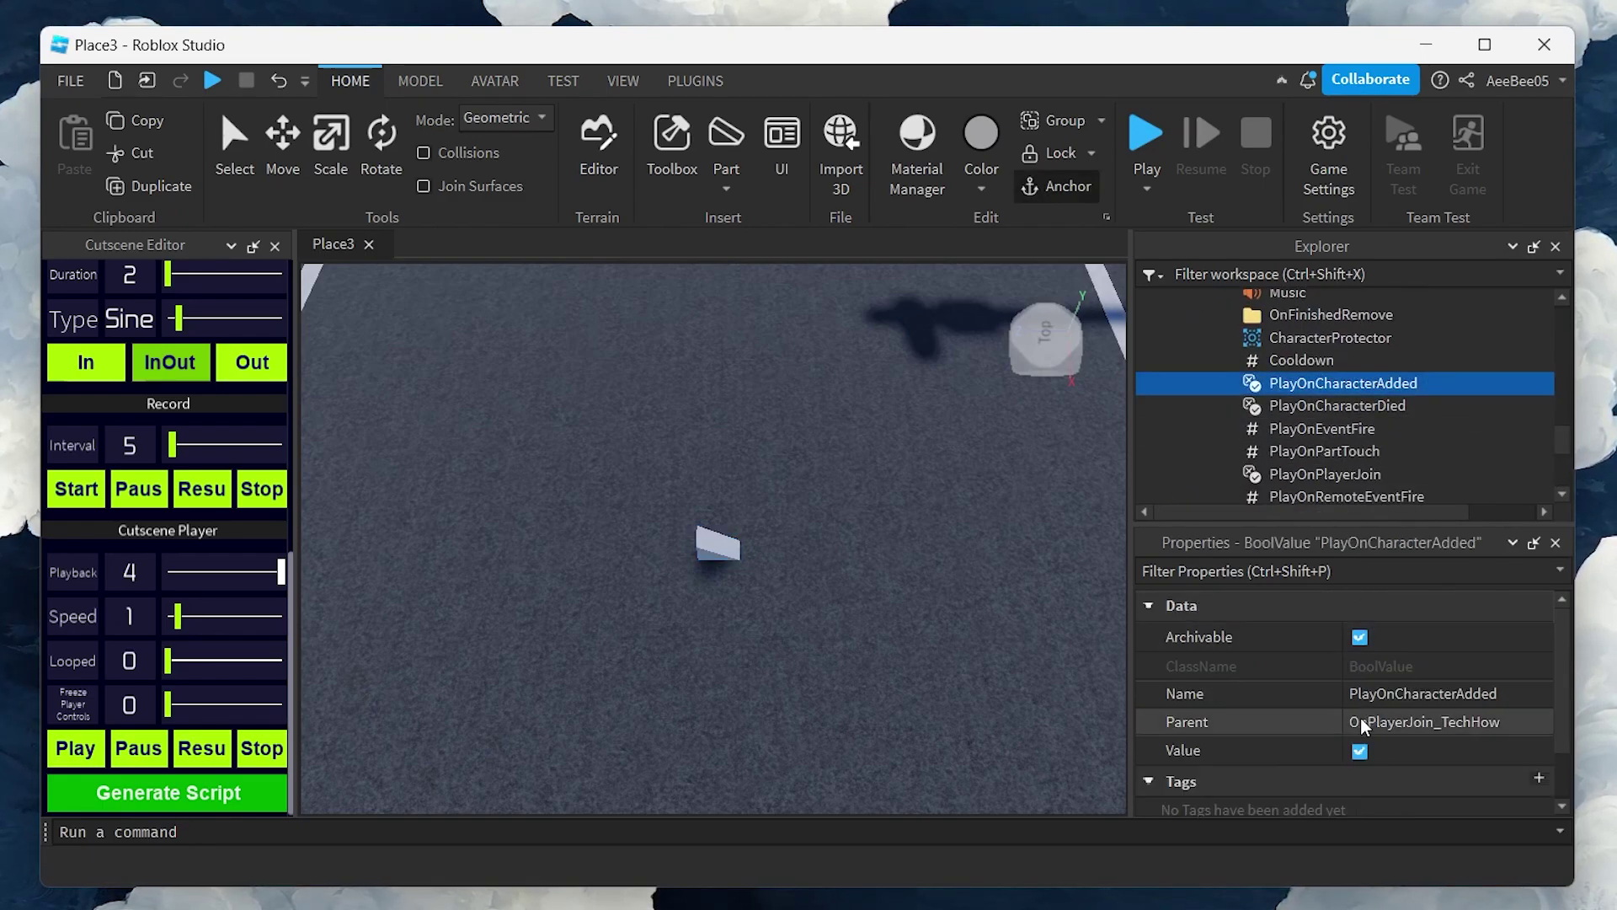
pyautogui.click(1381, 749)
# Hide the SkipCutscene image button under the script's Cutscene GUI by turning off its Visible property
pyautogui.scroll(-3, 1562, 451)
pyautogui.click(1223, 409)
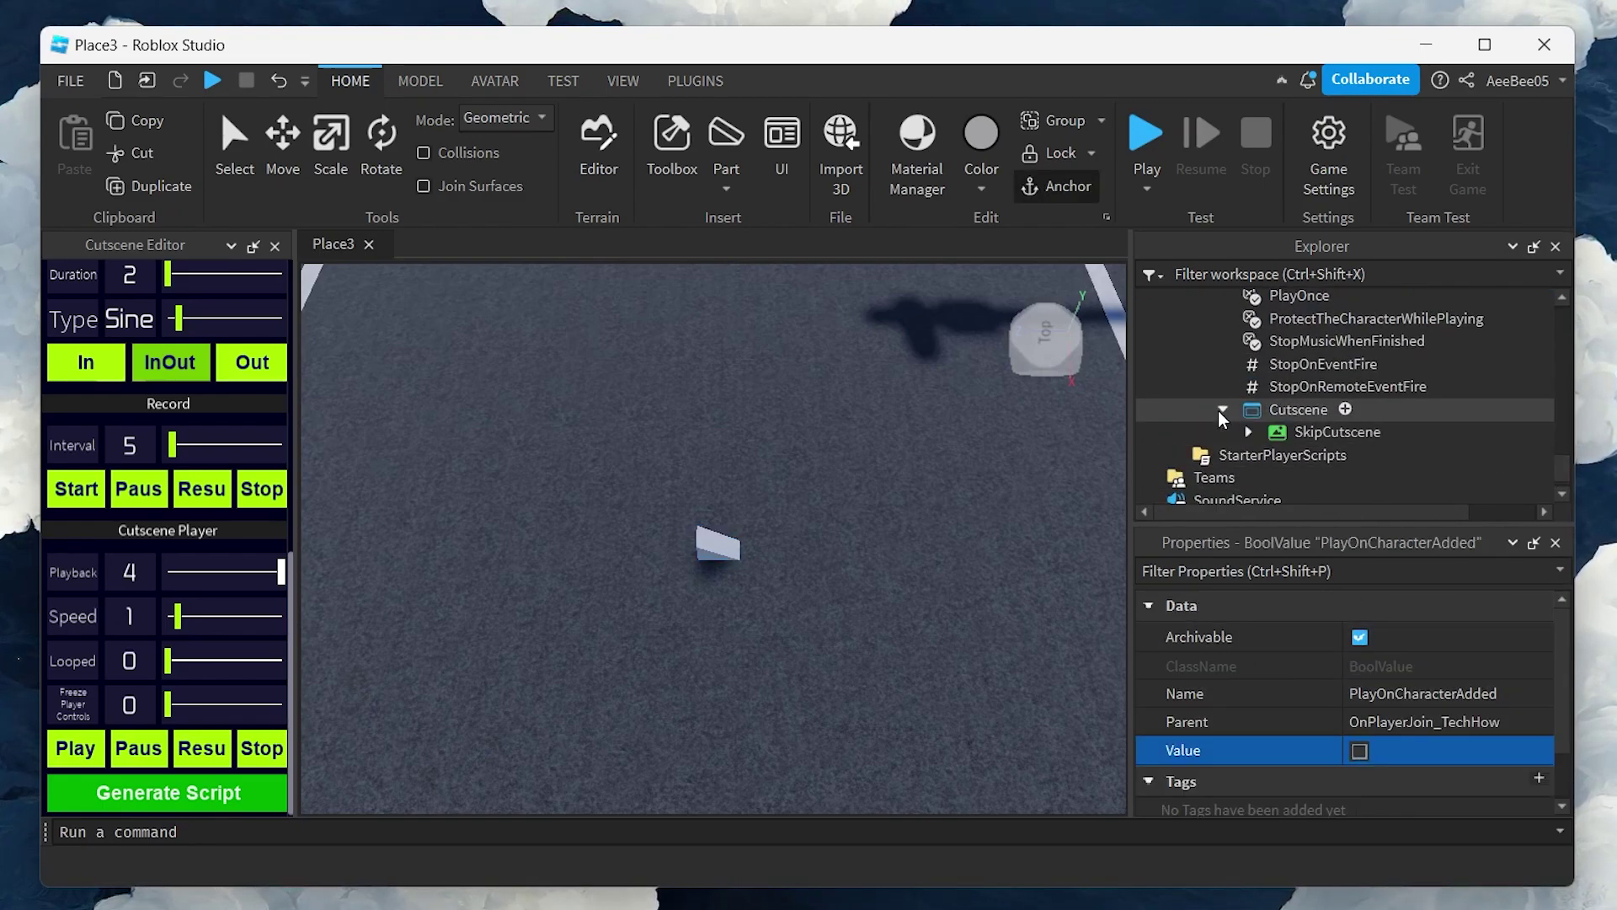
pyautogui.click(1248, 431)
pyautogui.click(1338, 431)
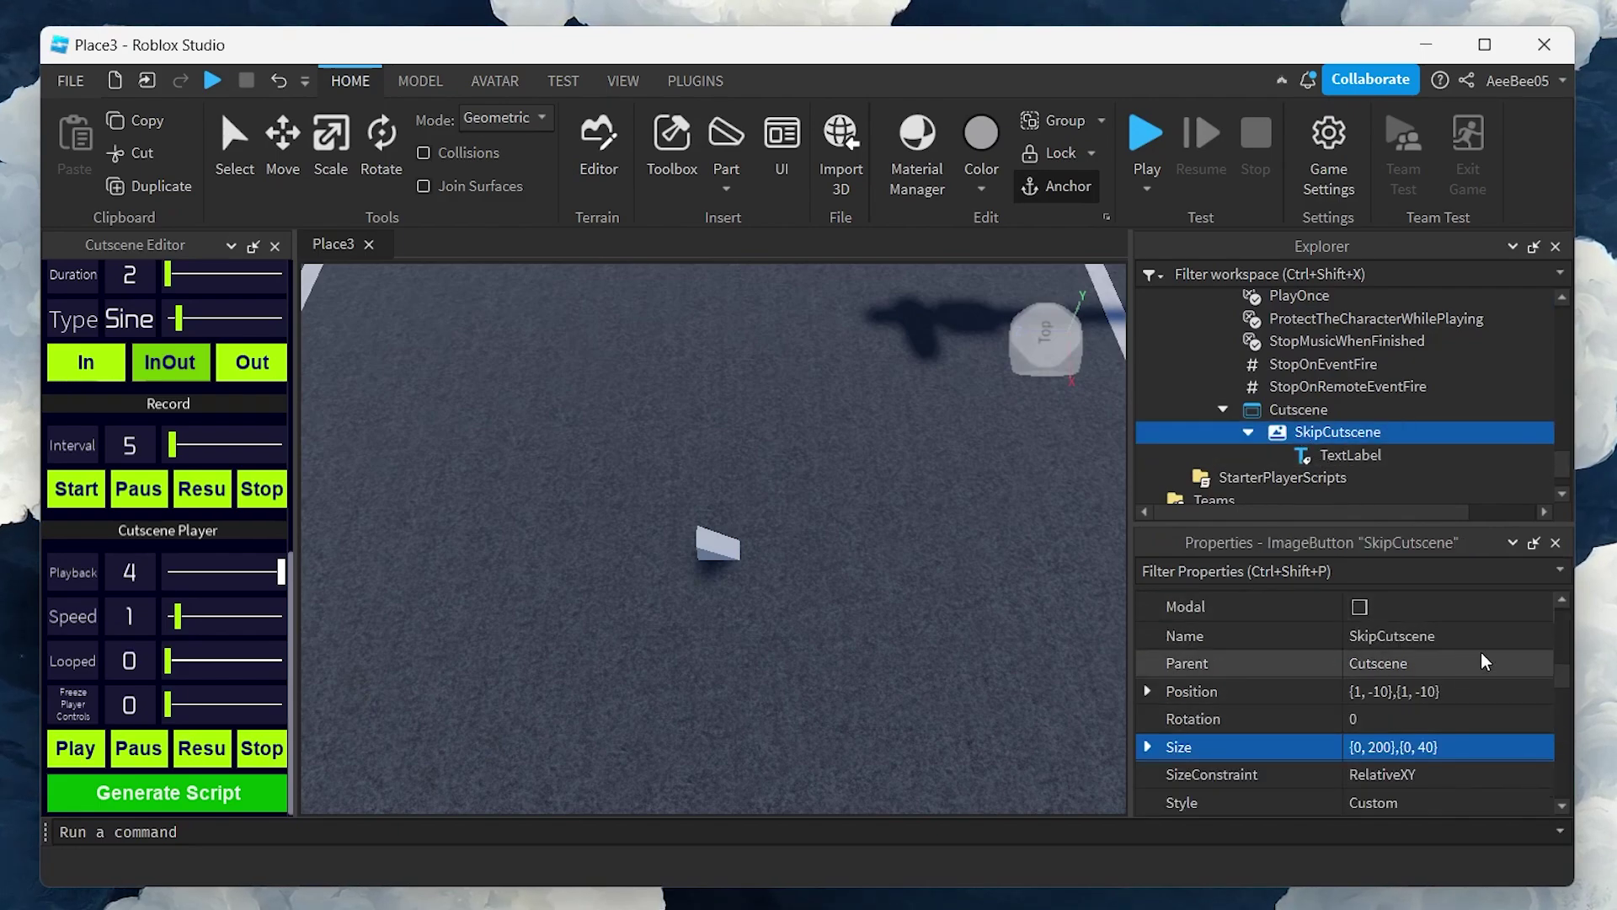
pyautogui.scroll(-2, 1401, 726)
pyautogui.click(1359, 716)
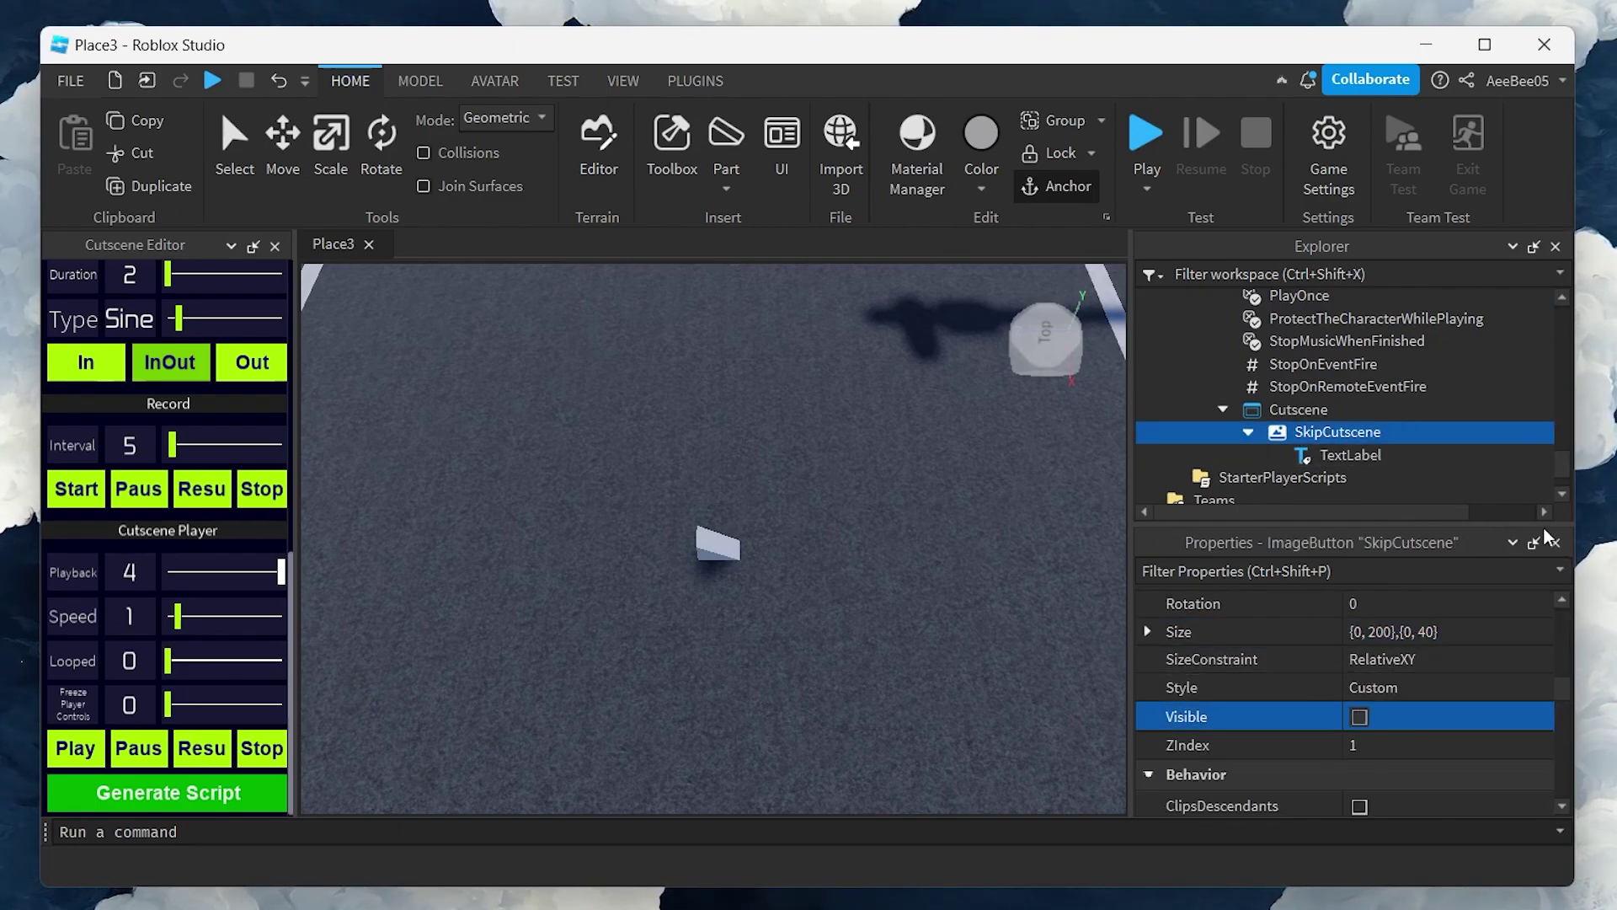
# Assign the wedge on the road as the Value of PlayOnPartTouch in the OnPlayerJoin_TechHow script
pyautogui.scroll(3, 1474, 430)
pyautogui.click(1339, 384)
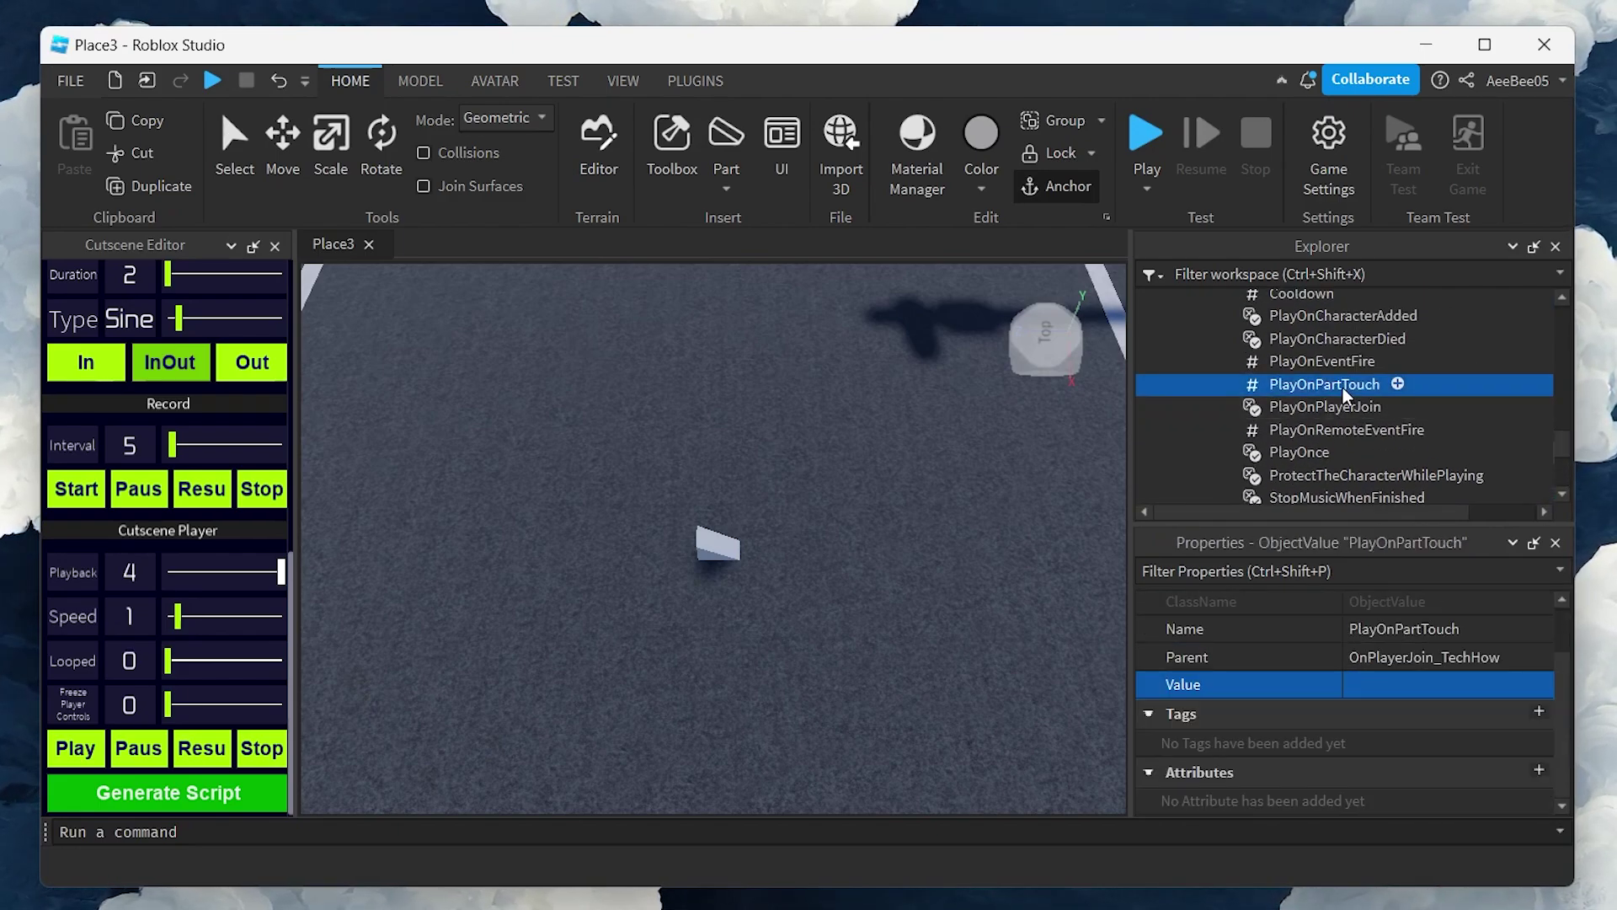
pyautogui.click(1382, 686)
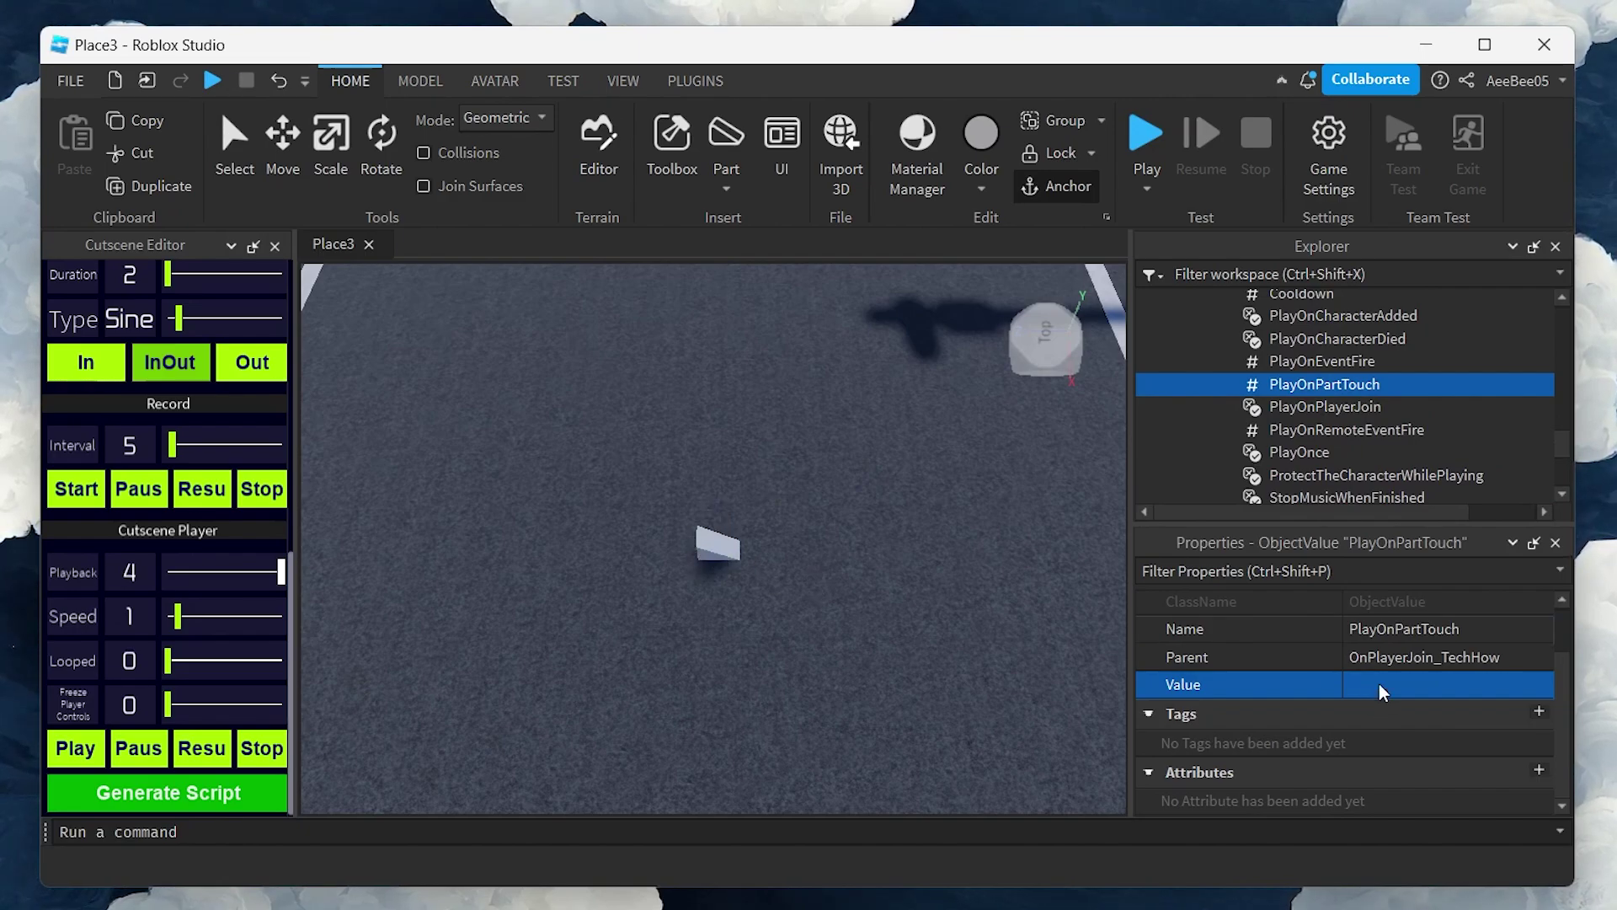
pyautogui.click(715, 548)
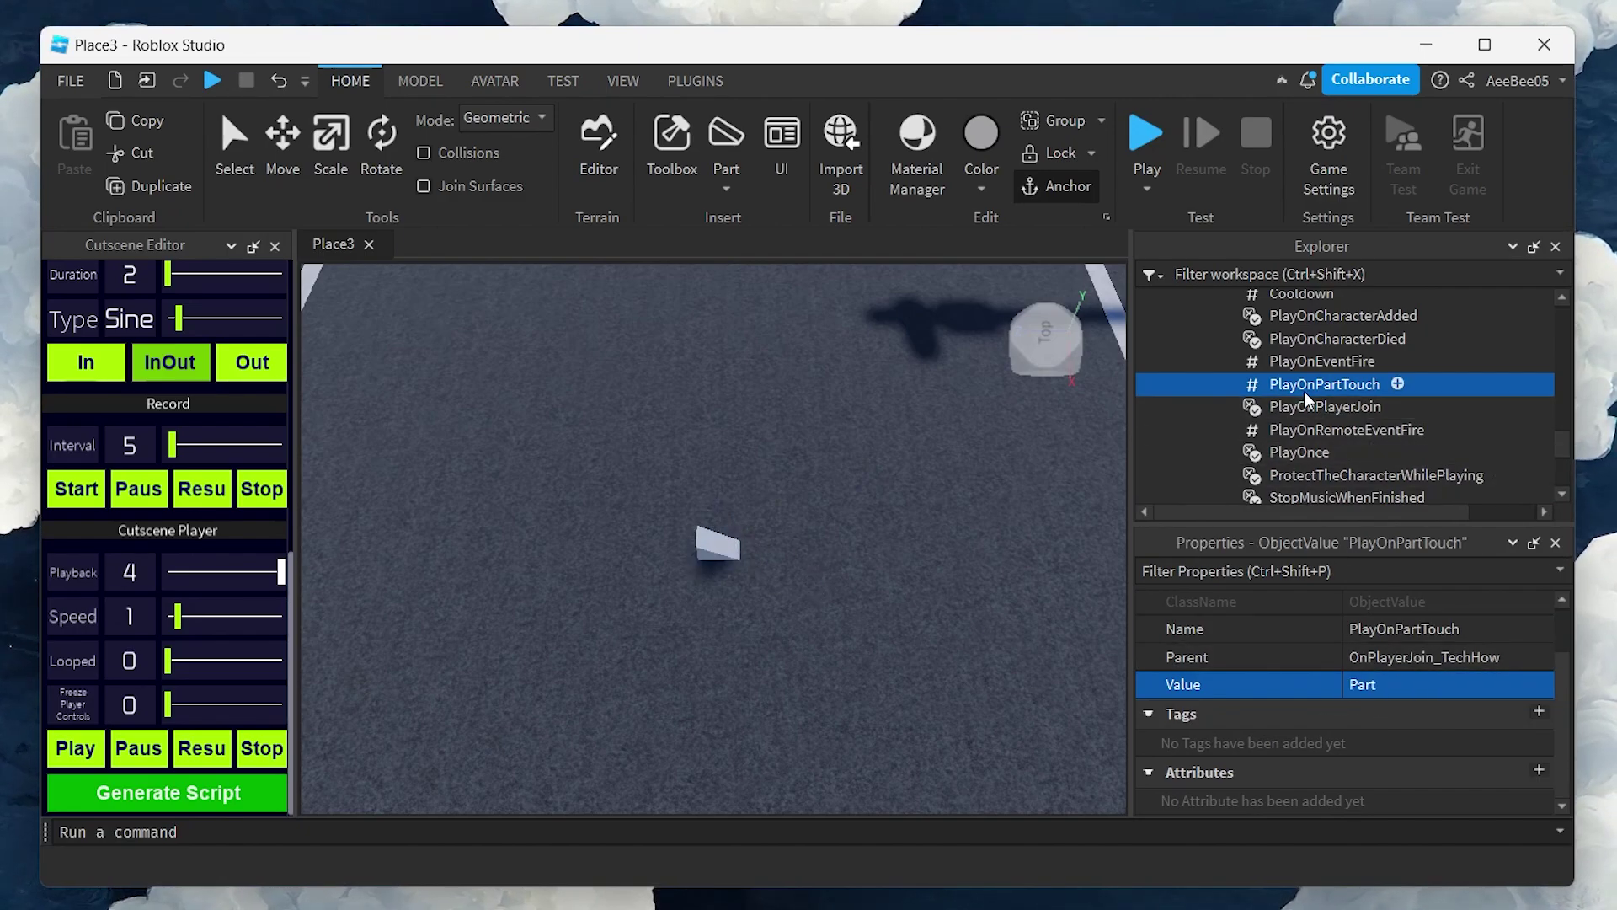
# Clear the SoundId of the Music sound inside the OnPlayerJoin_TechHow script
pyautogui.scroll(2, 1568, 443)
pyautogui.scroll(1, 1568, 442)
pyautogui.click(1280, 369)
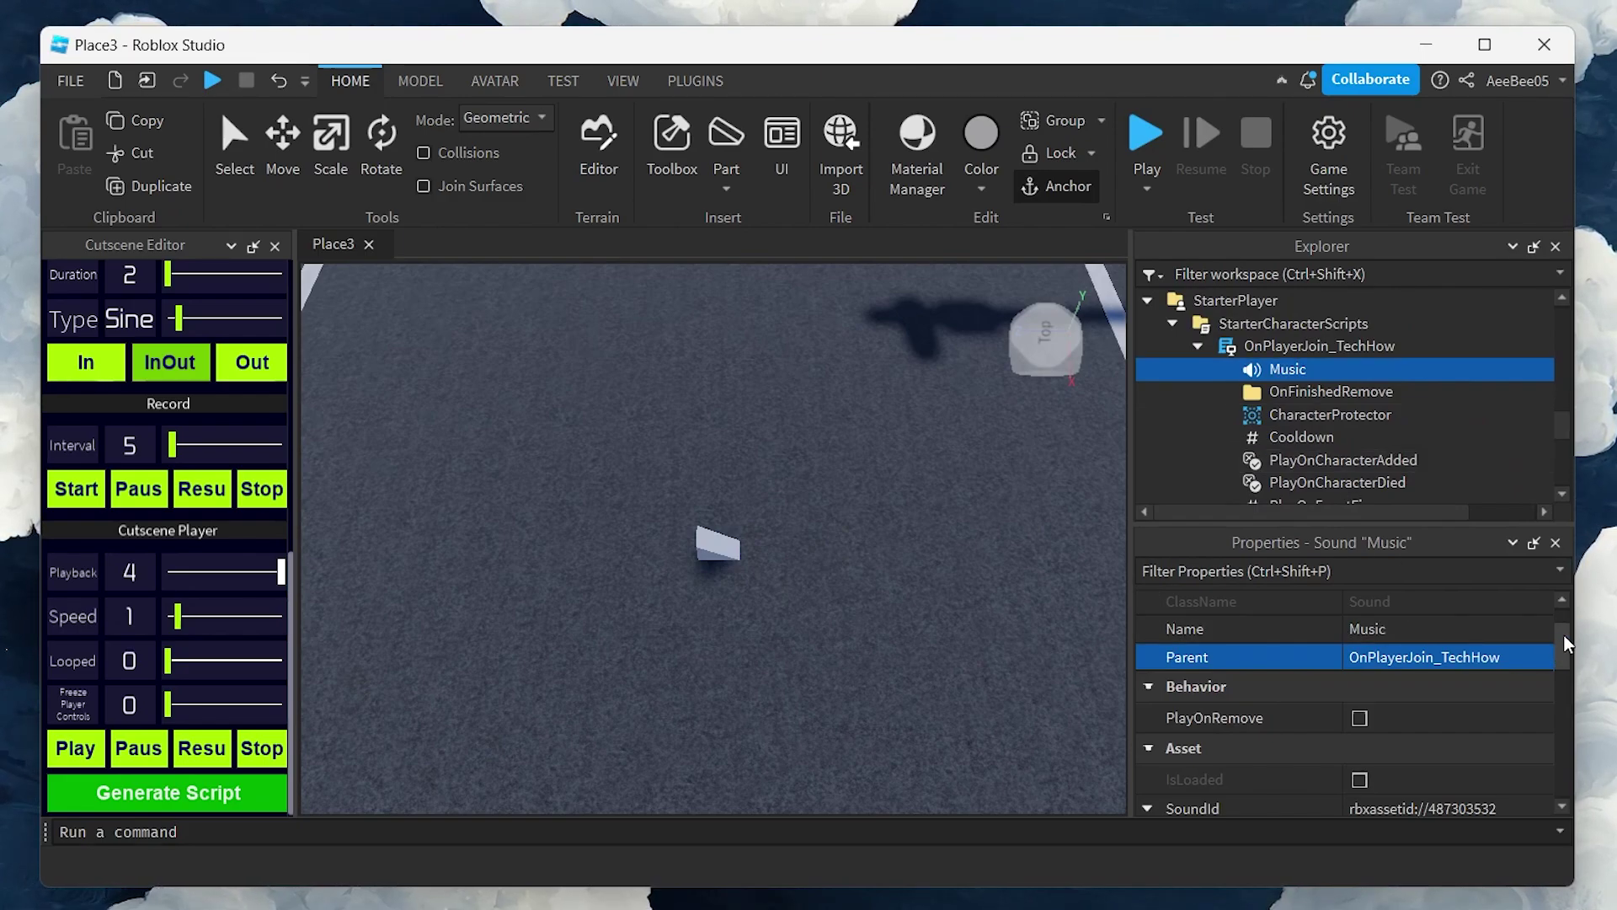
pyautogui.scroll(-2, 1563, 644)
pyautogui.click(1487, 663)
pyautogui.press('BackSpace')
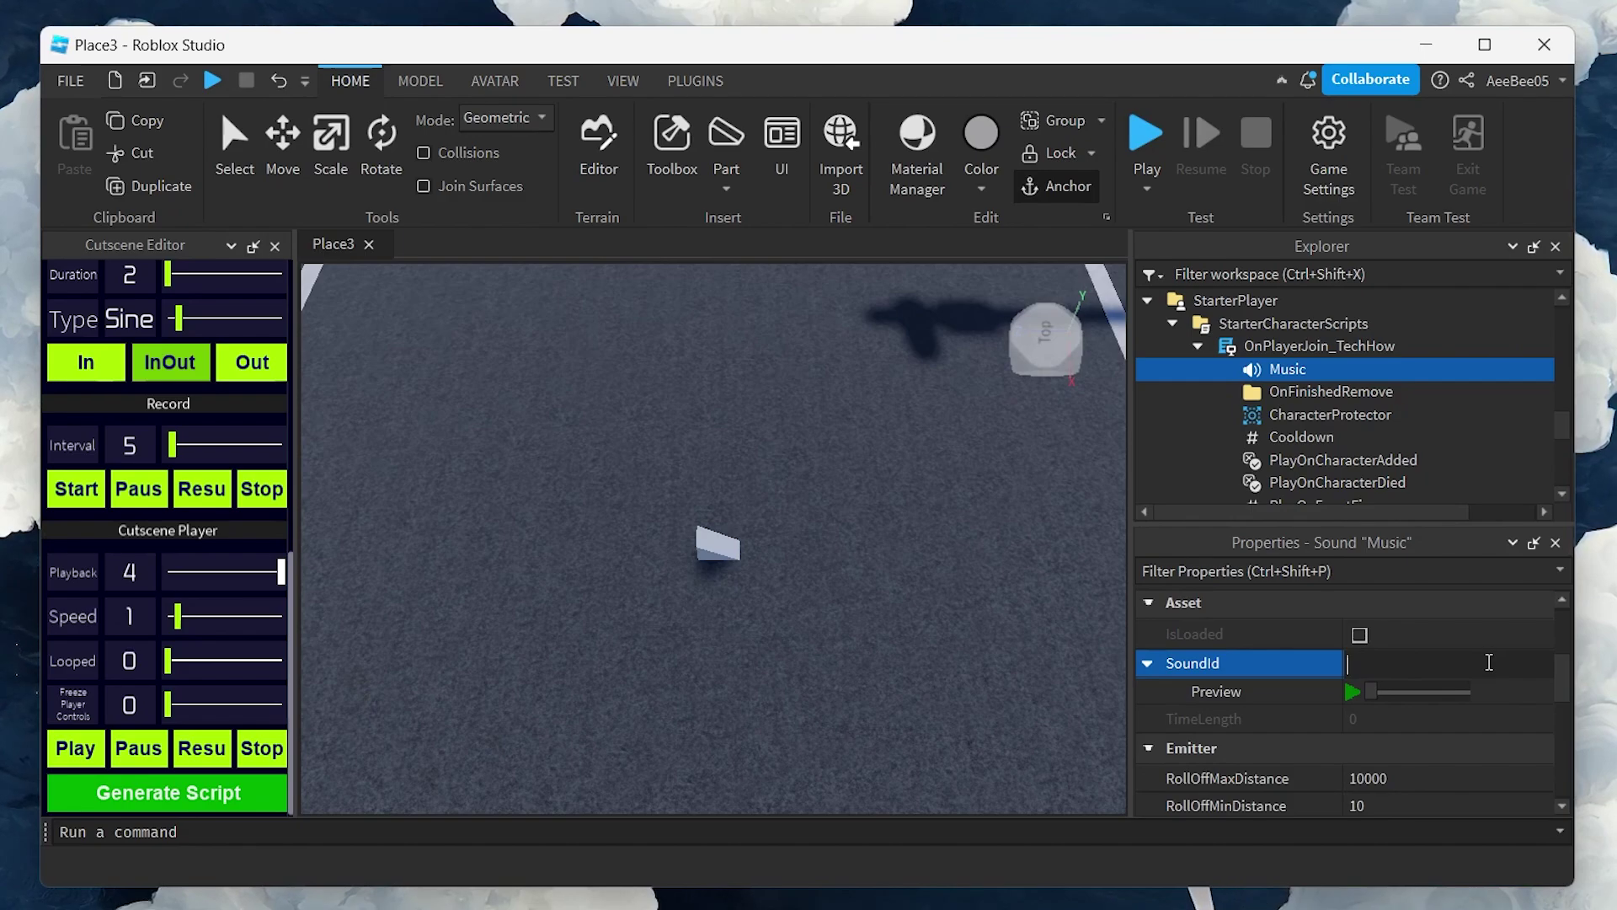
# Rename the OnPlayerJoin_TechHow script by removing the OnPlayerJoin_ prefix from its name
pyautogui.click(1339, 347)
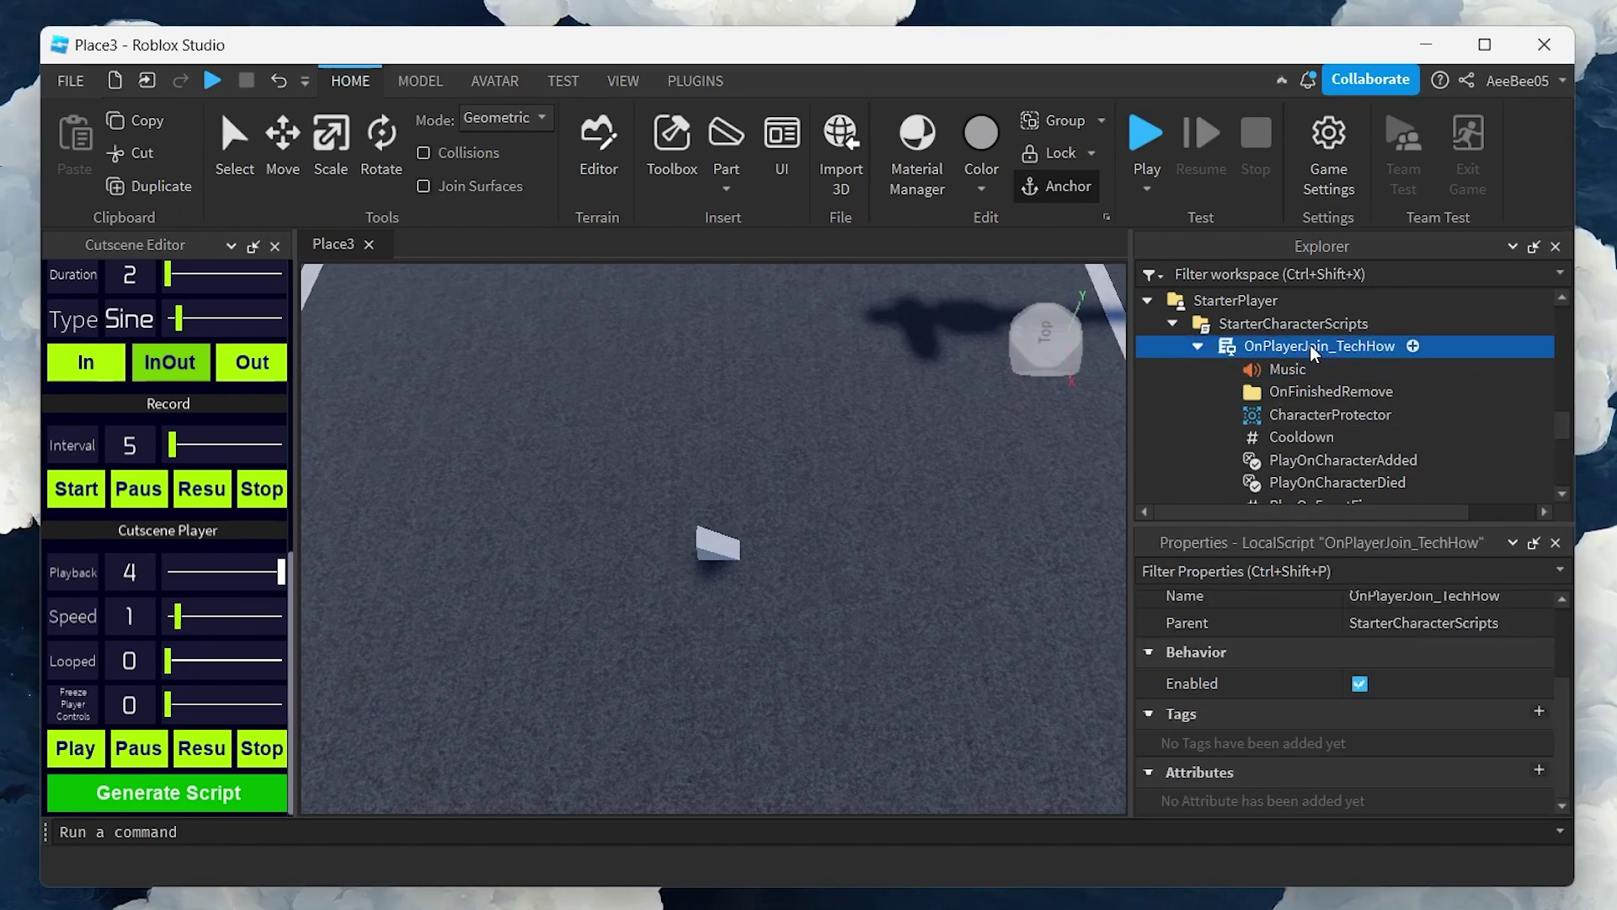
pyautogui.click(1340, 349)
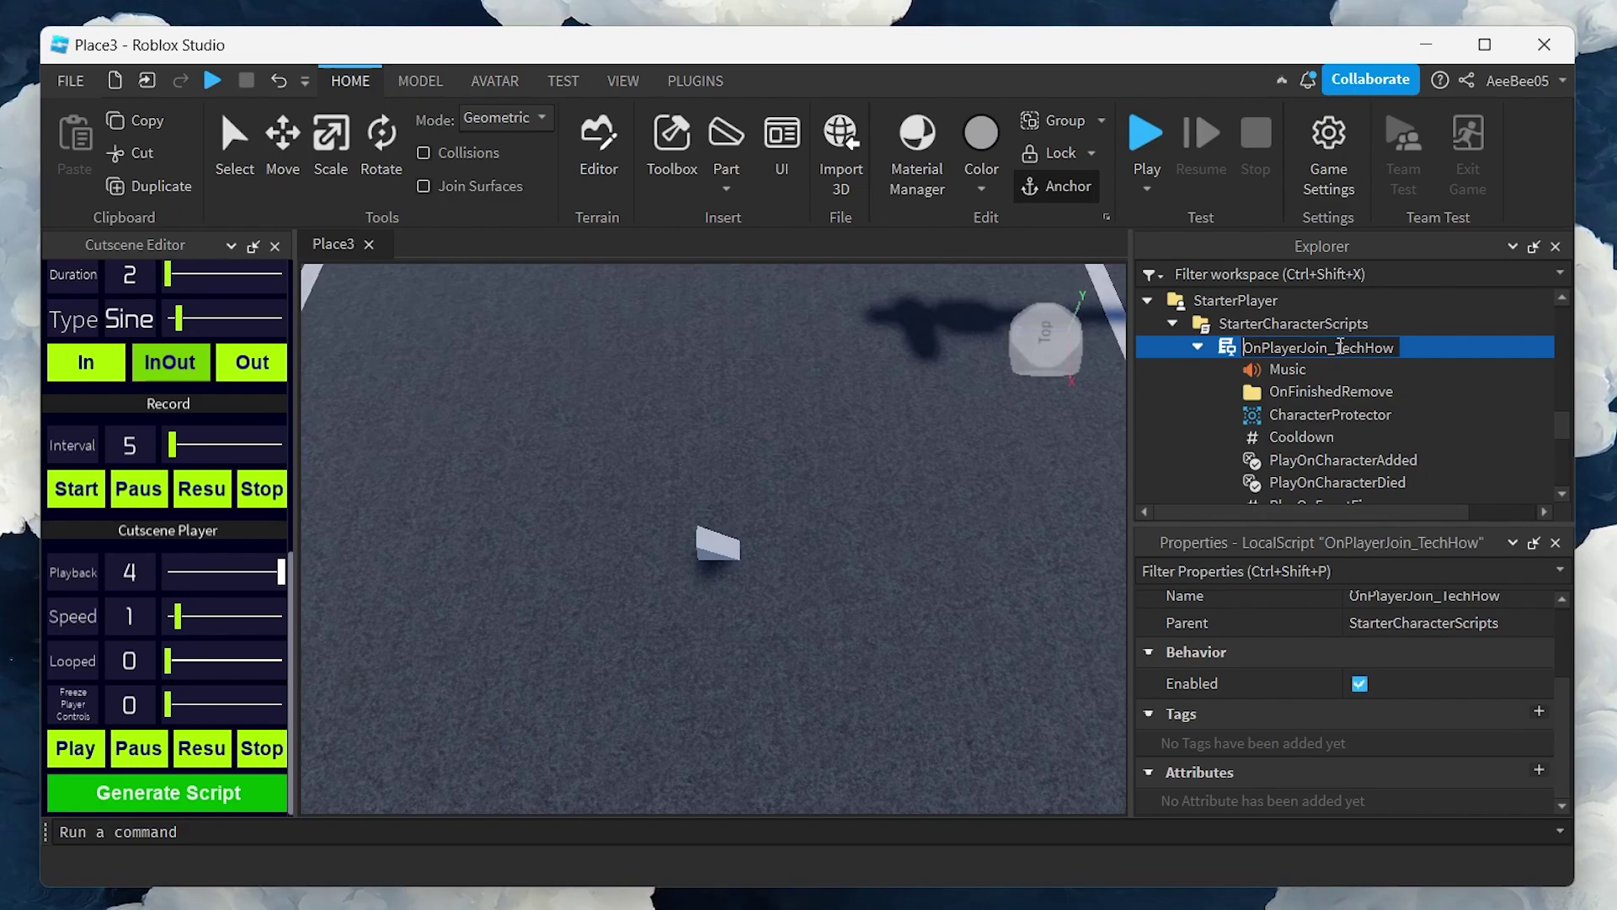
pyautogui.hotkey('ctrl', 'a')
pyautogui.press('Right')
pyautogui.press('Left')
pyautogui.press('Left')
pyautogui.press('Left')
pyautogui.press('Left')
pyautogui.press('Left')
pyautogui.press('Left')
pyautogui.press('Left')
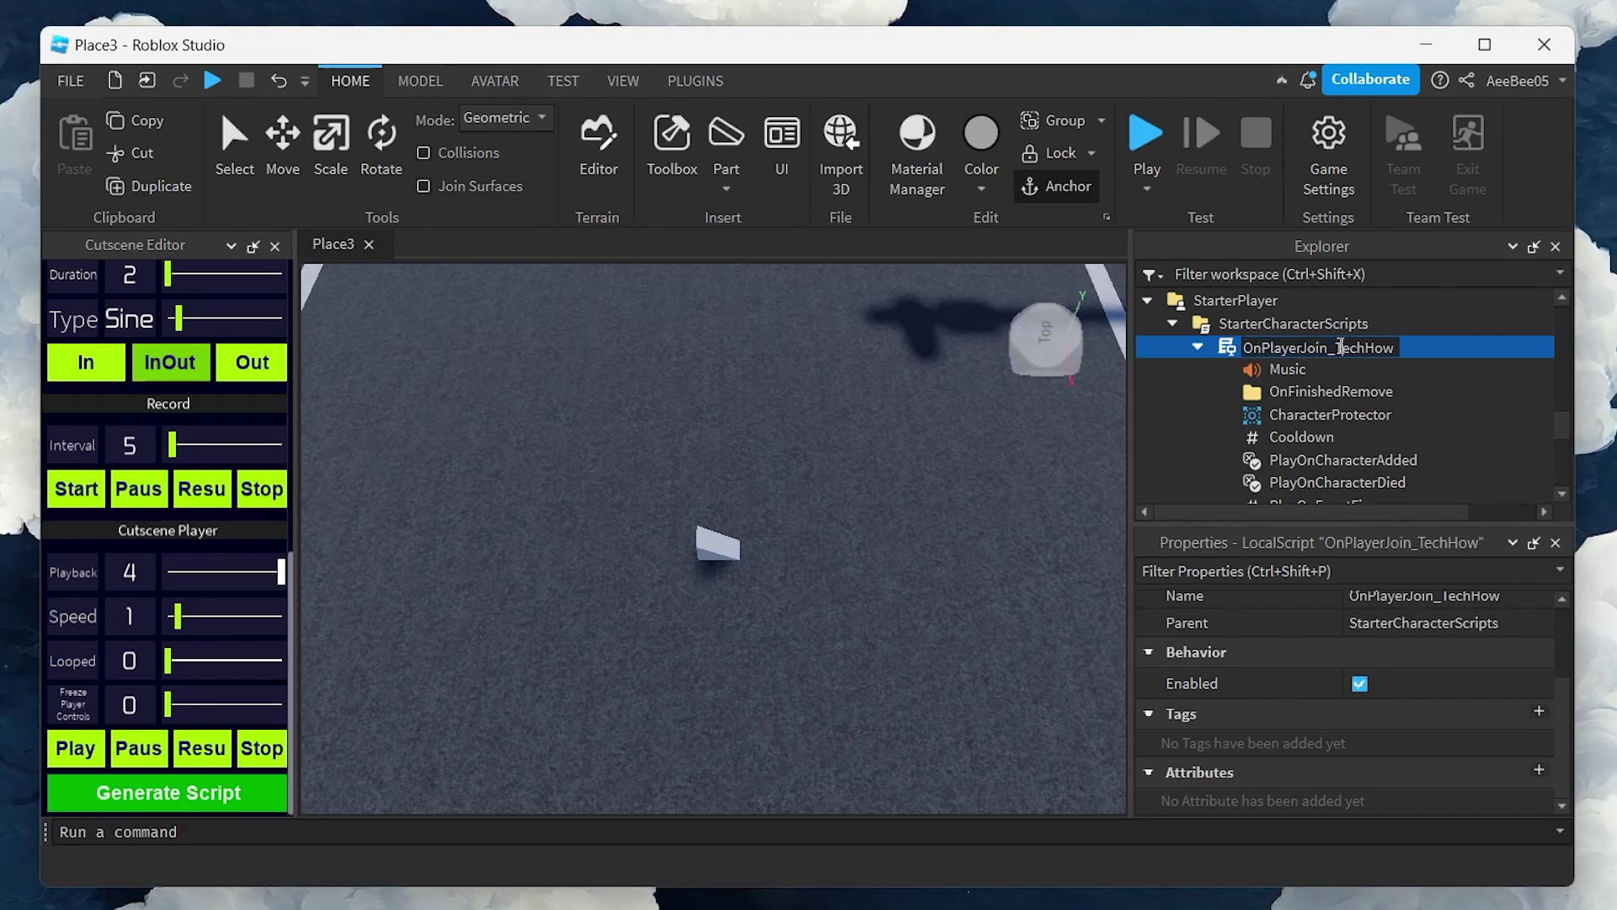
pyautogui.hotkey('shift', 'Home')
pyautogui.press('BackSpace')
# Start a playtest, dismiss the player notification, and walk the character into the wedge at the intersection to trigger the cutscene
pyautogui.click(1146, 141)
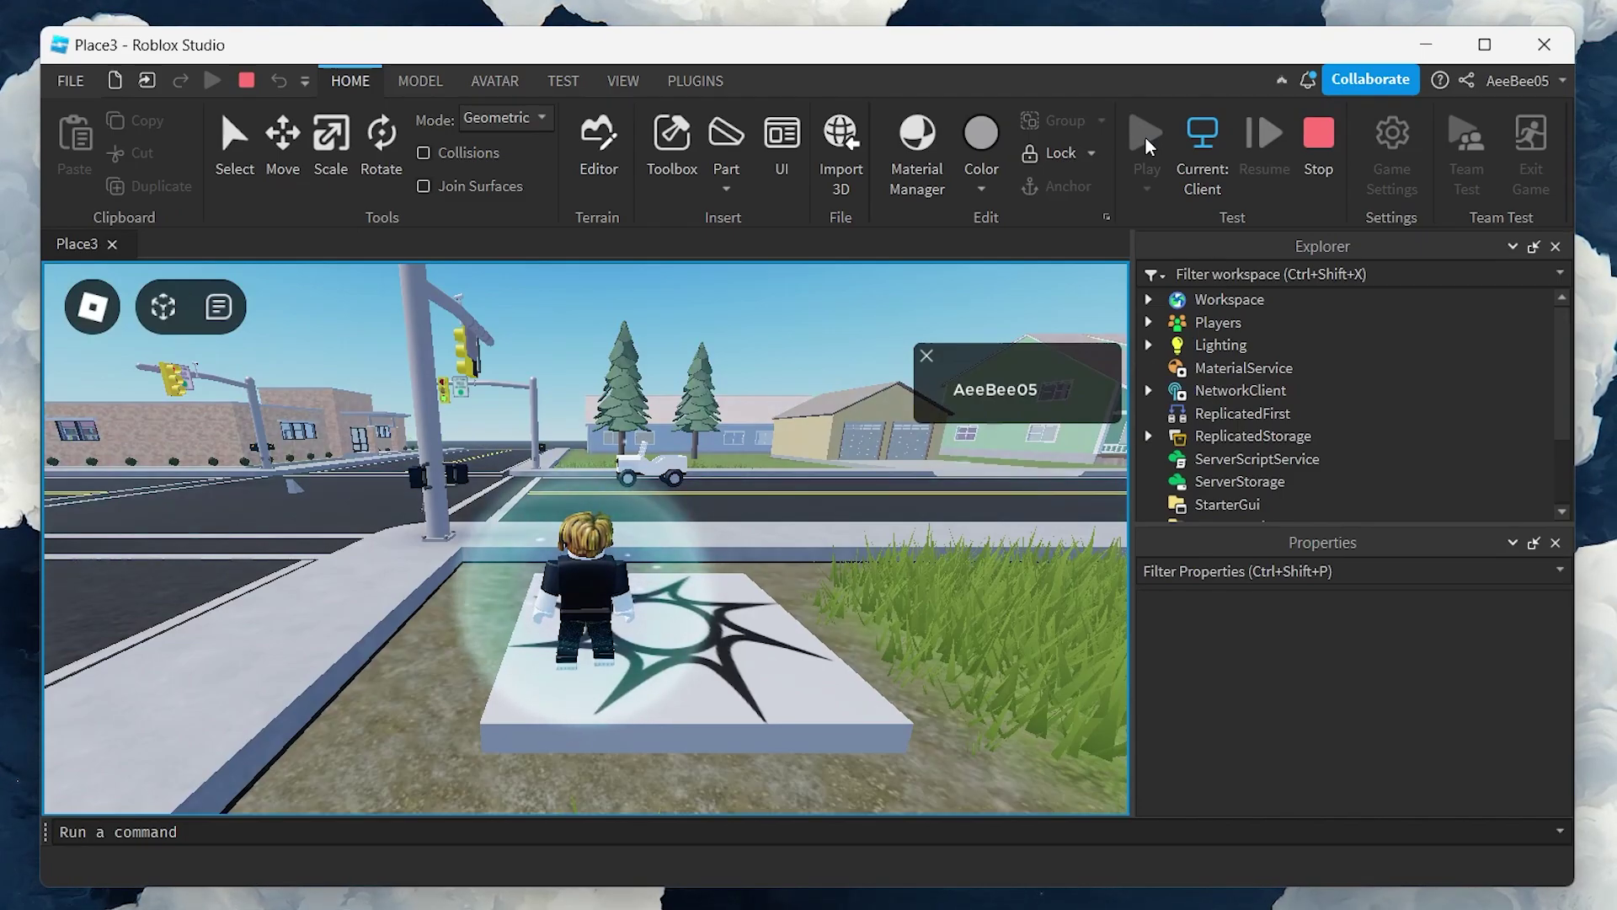
pyautogui.click(926, 355)
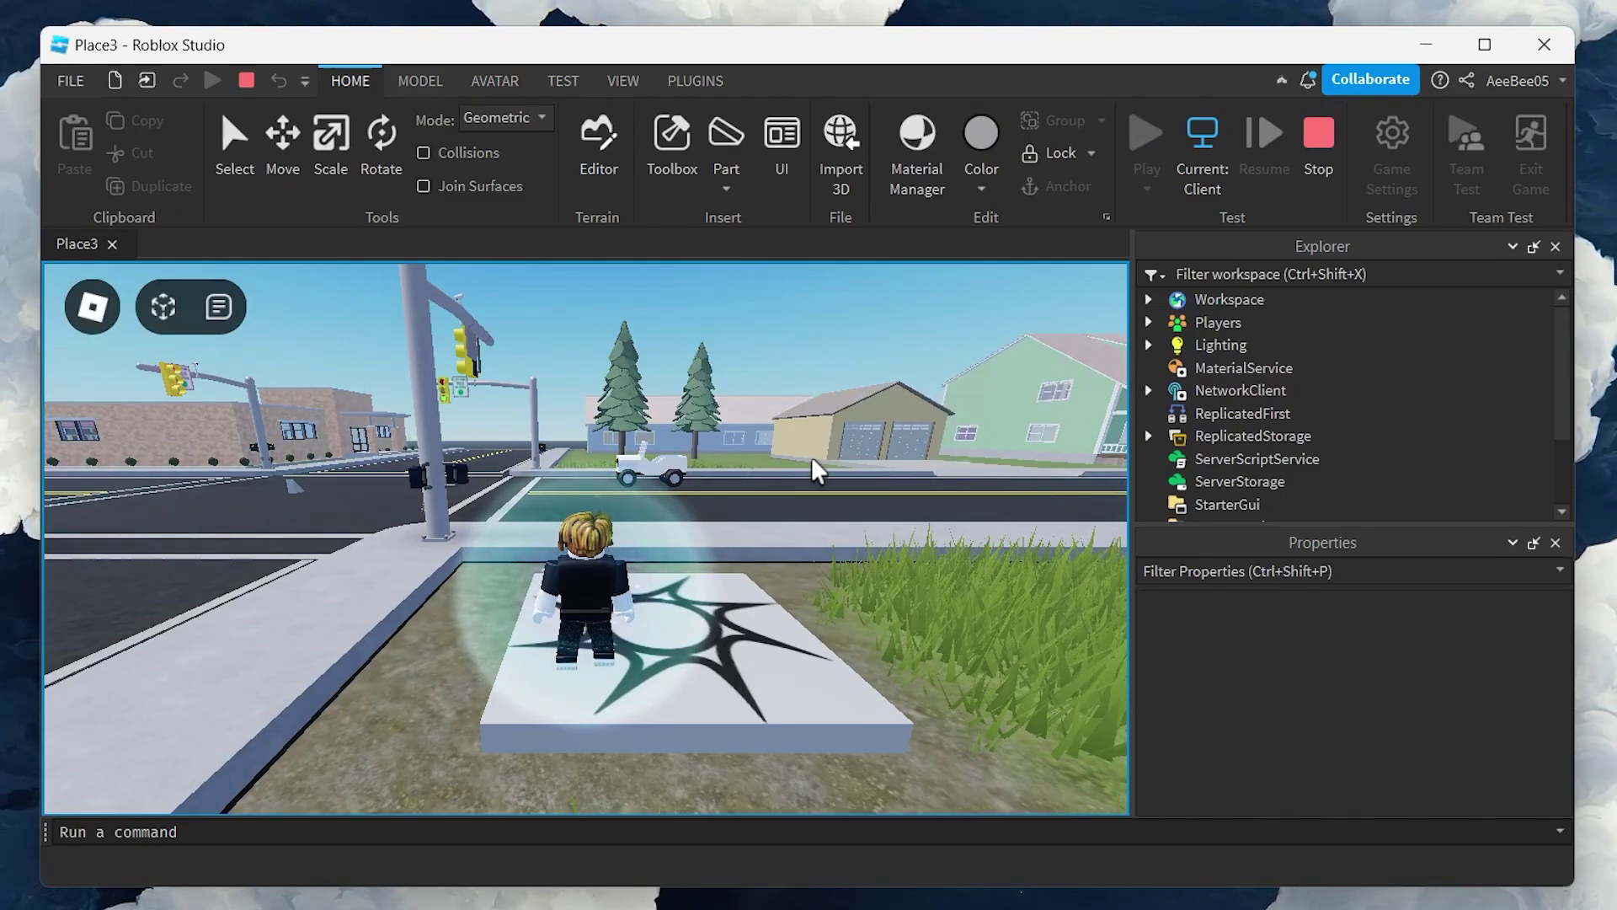
pyautogui.press('w')
pyautogui.moveTo(812, 459); pyautogui.dragTo(812, 459, button='right')
pyautogui.press('w')
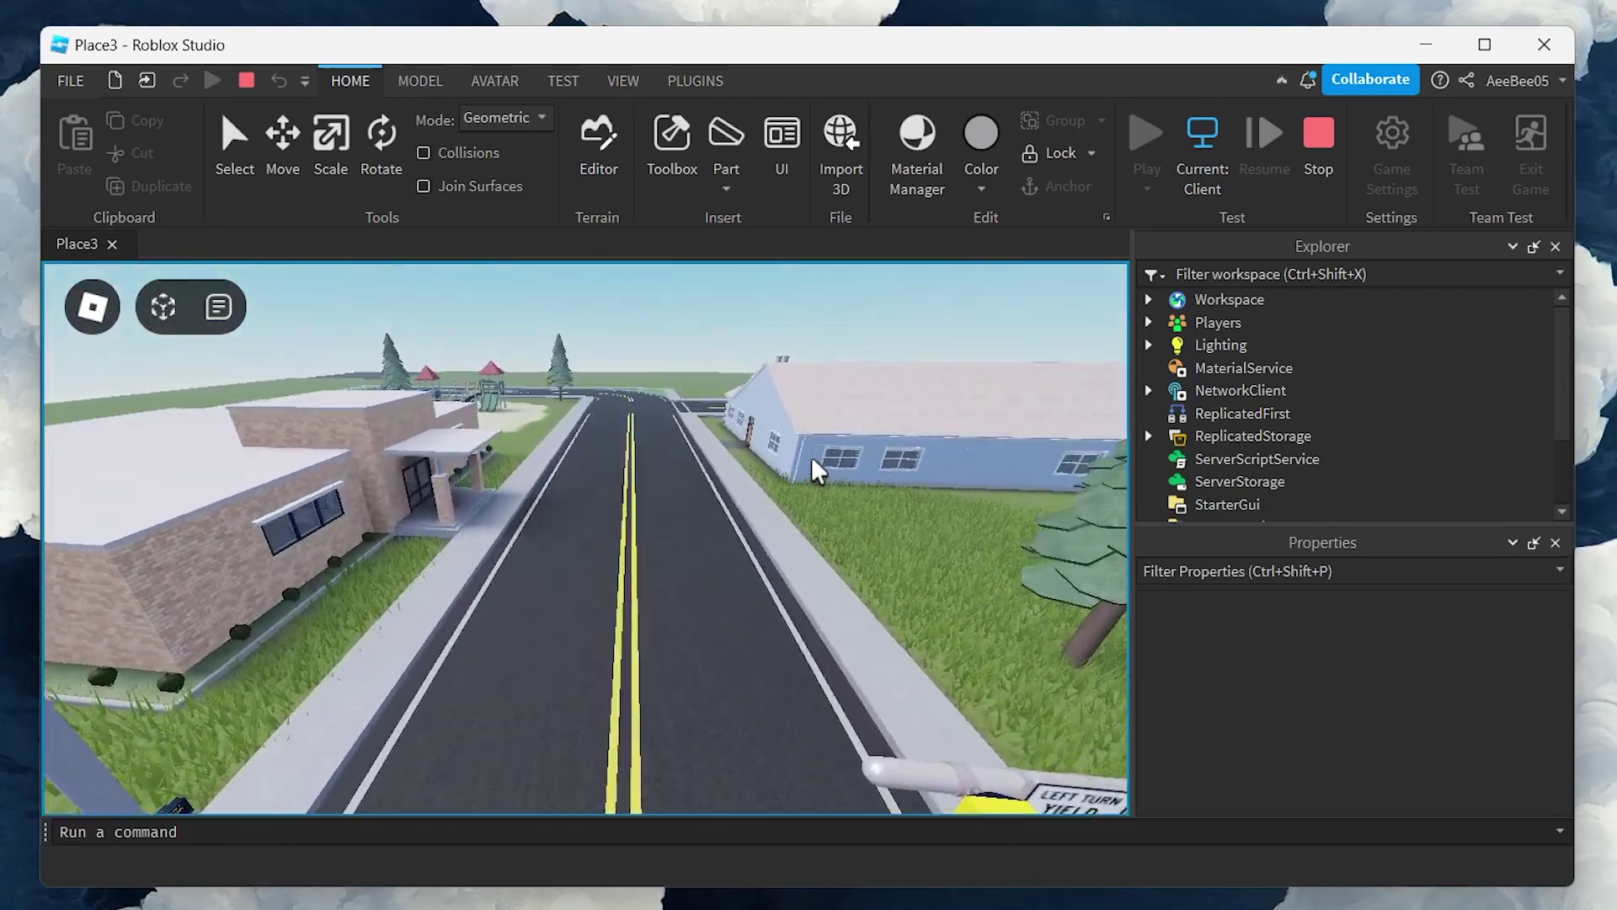
pyautogui.press('w')
pyautogui.moveTo(812, 459); pyautogui.dragTo(812, 459, button='right')
pyautogui.press('w')
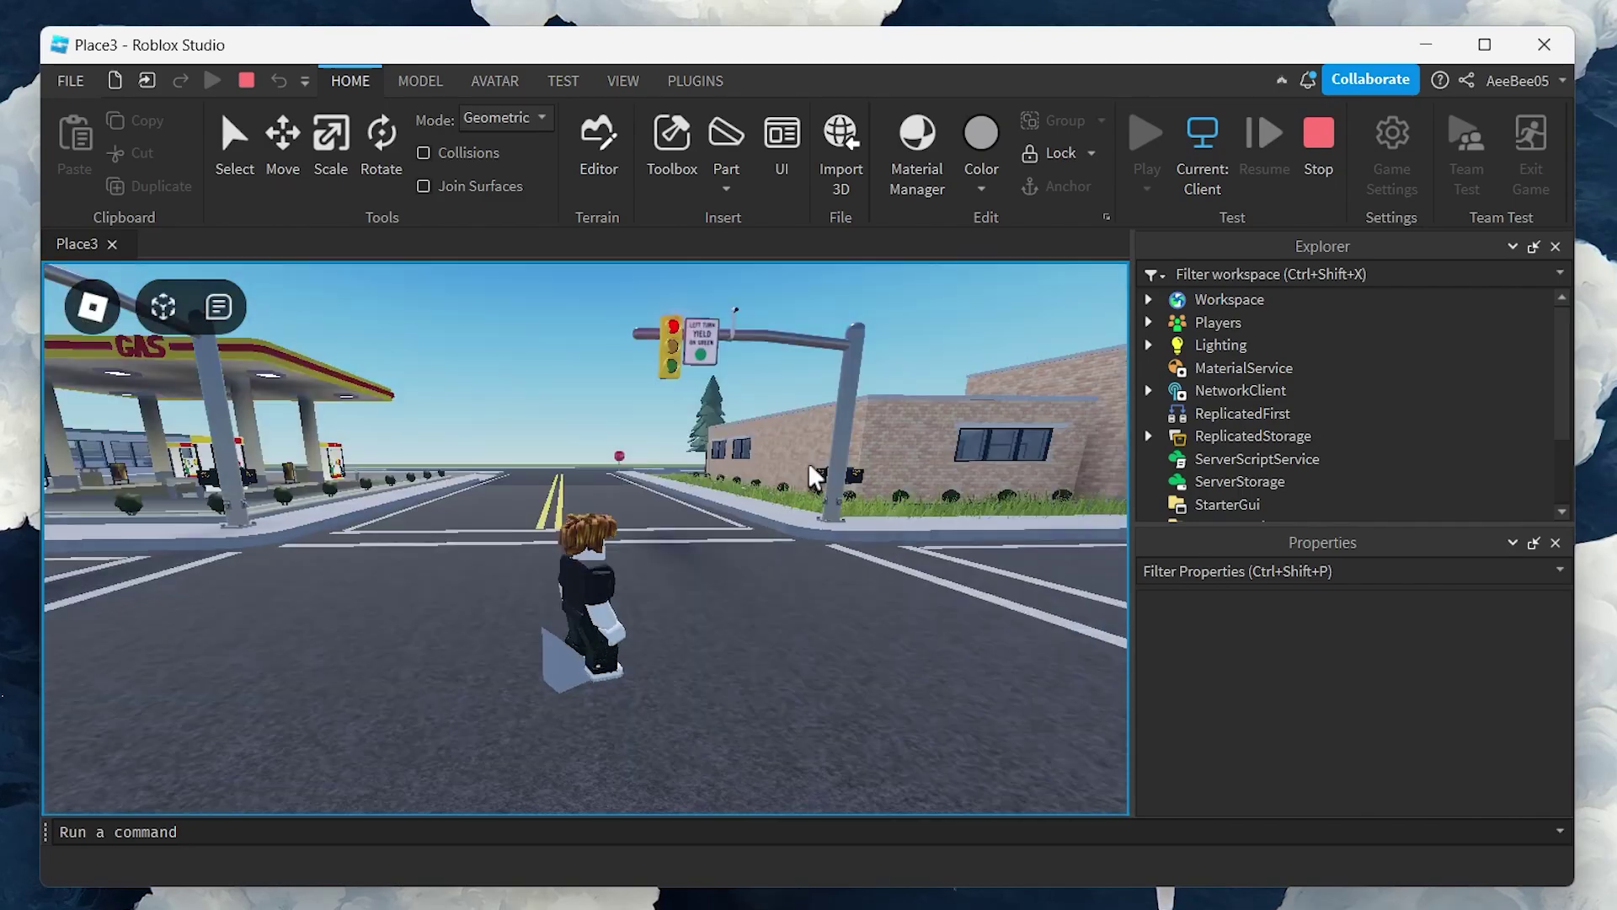
# Make the character jump repeatedly around the wedge and run on across the intersection to check the touch trigger again
pyautogui.press('space')
pyautogui.press('space')
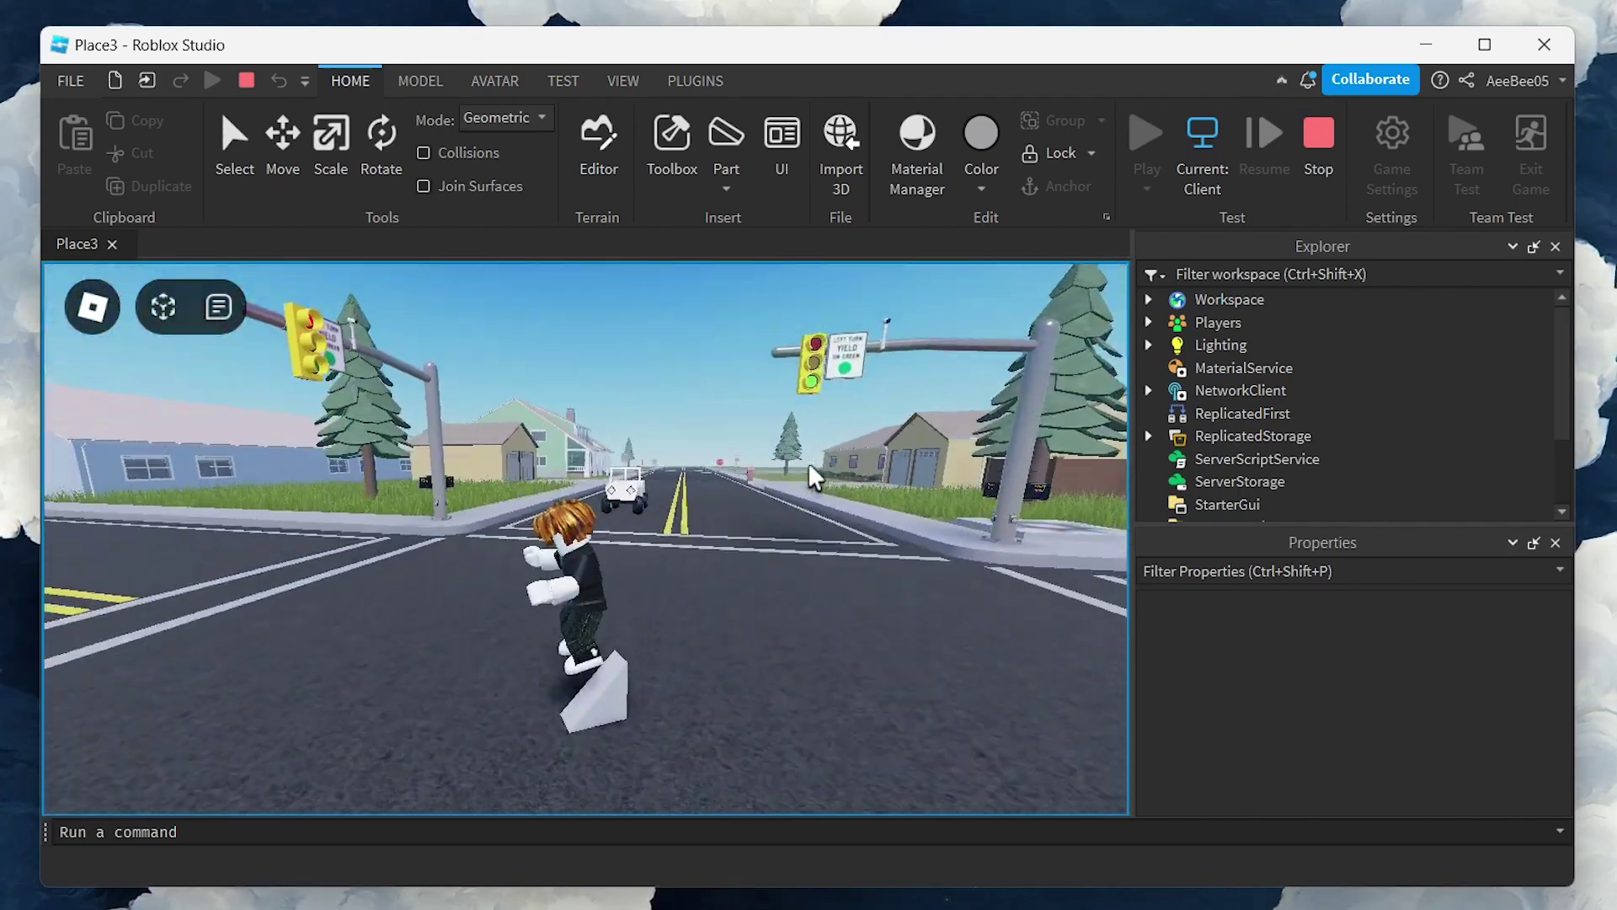
pyautogui.press('space')
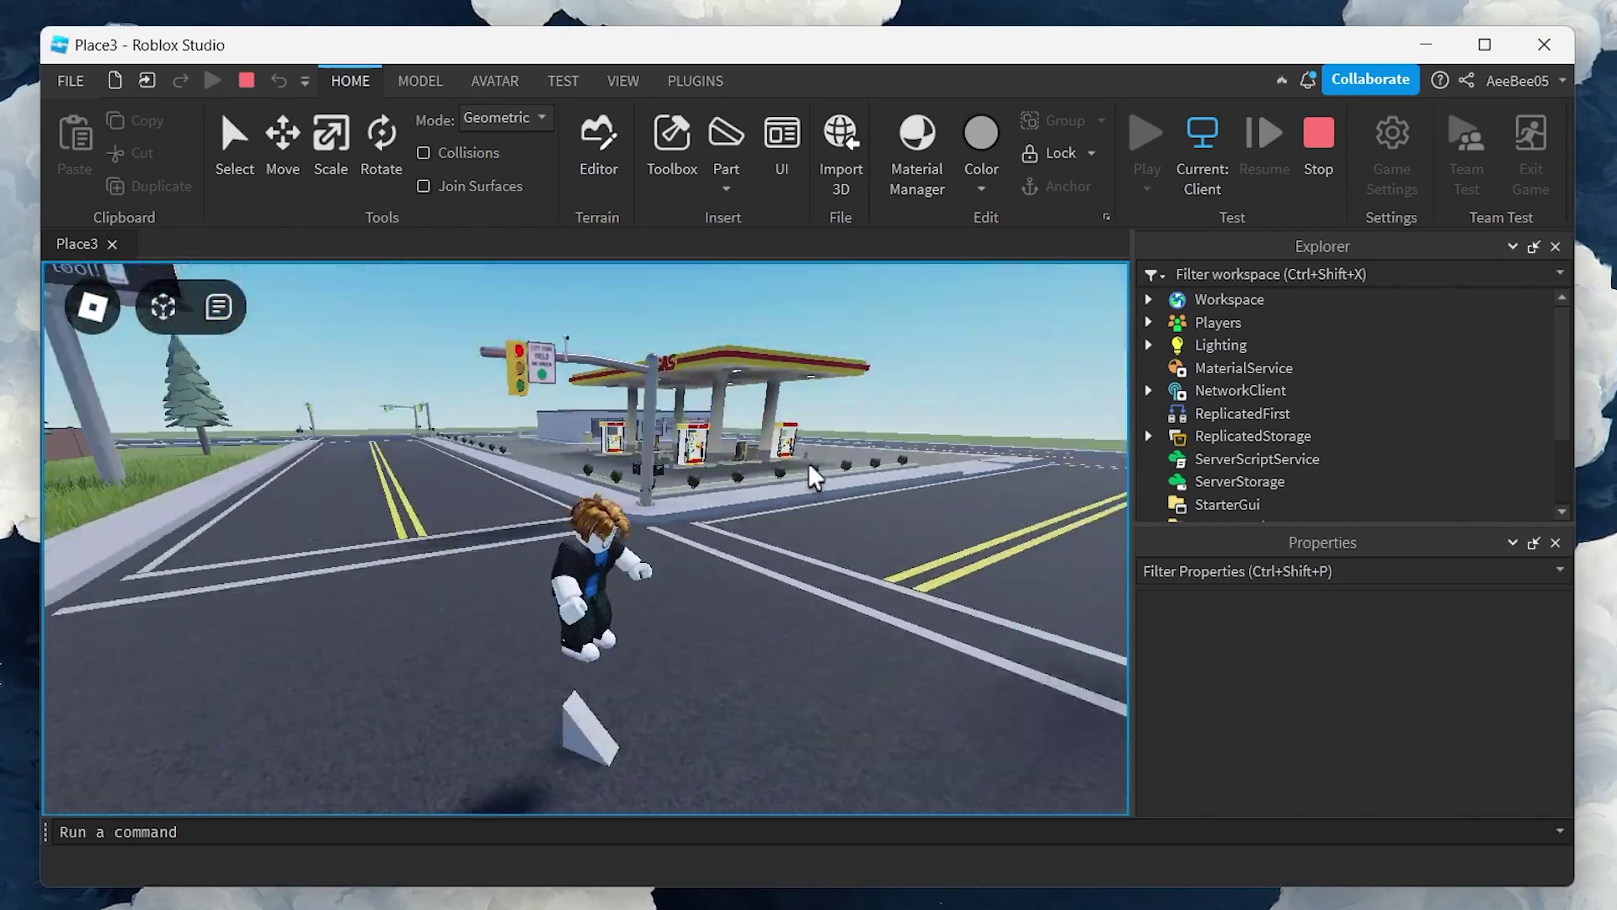
pyautogui.press('space')
pyautogui.press('w')
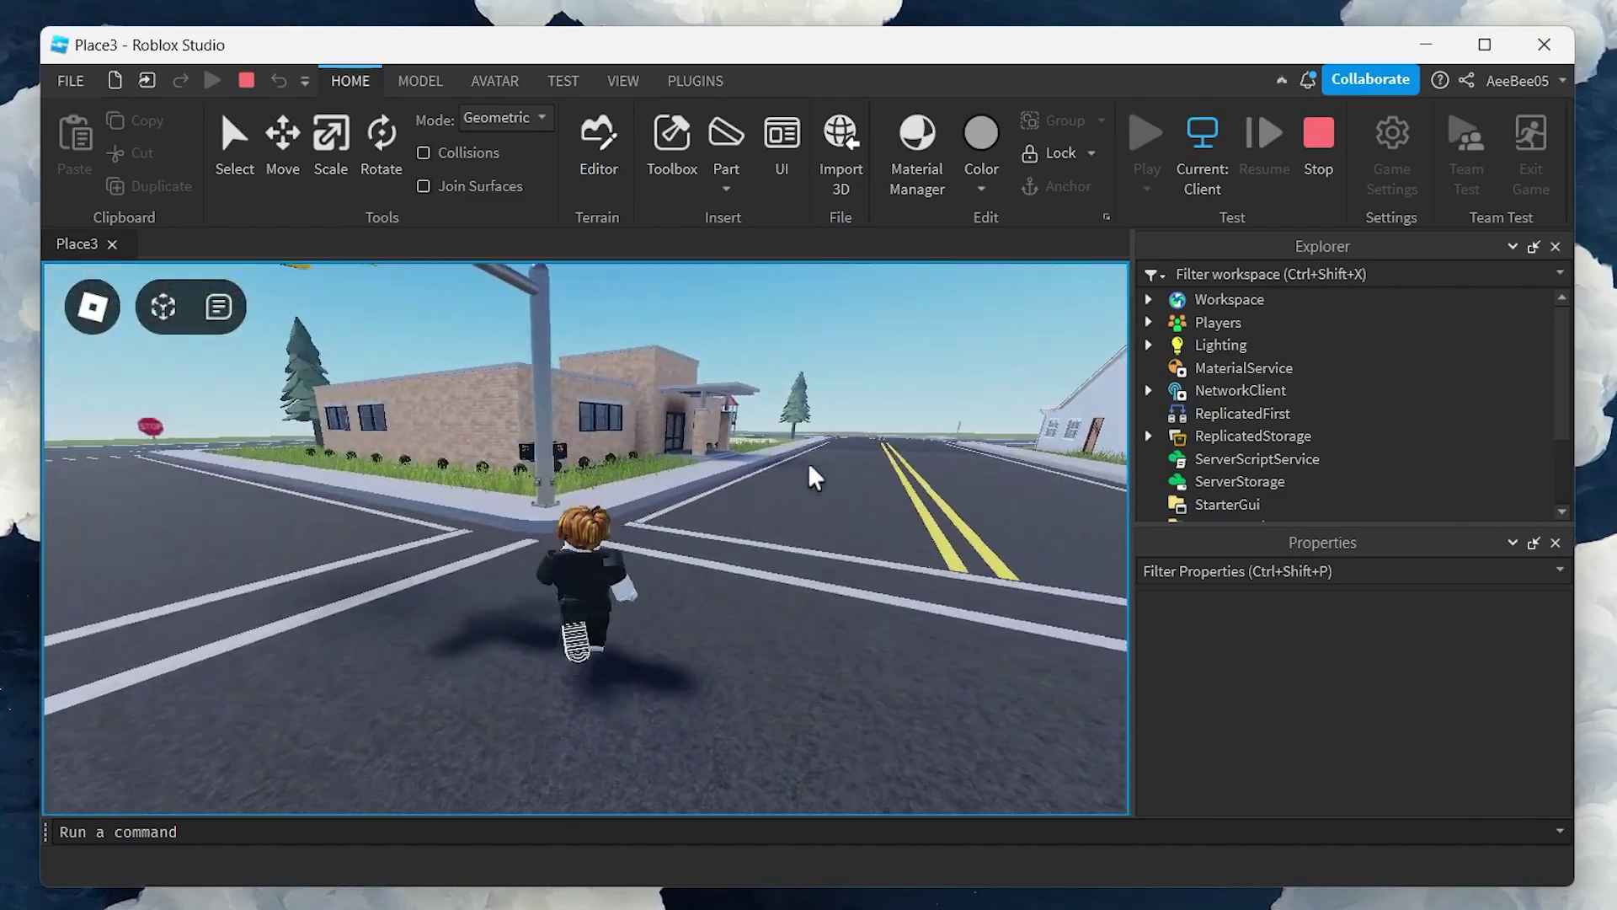